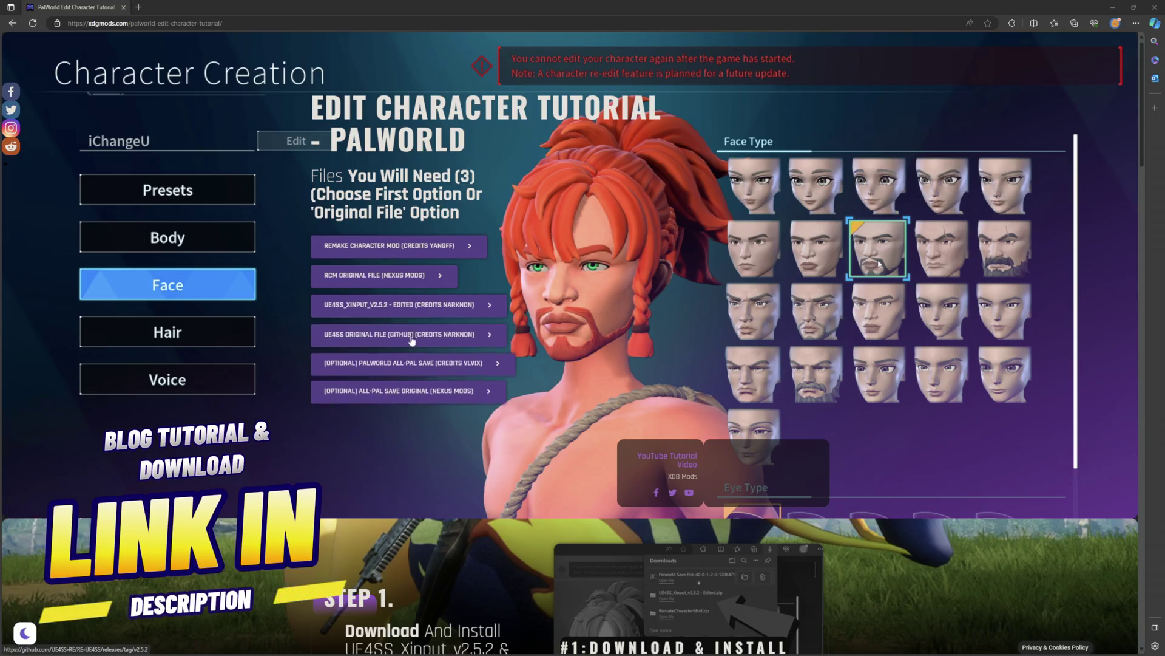
# Open the Palworld inventory to view the white-haired, bearded character
pyautogui.scroll(-15, 418, 320)
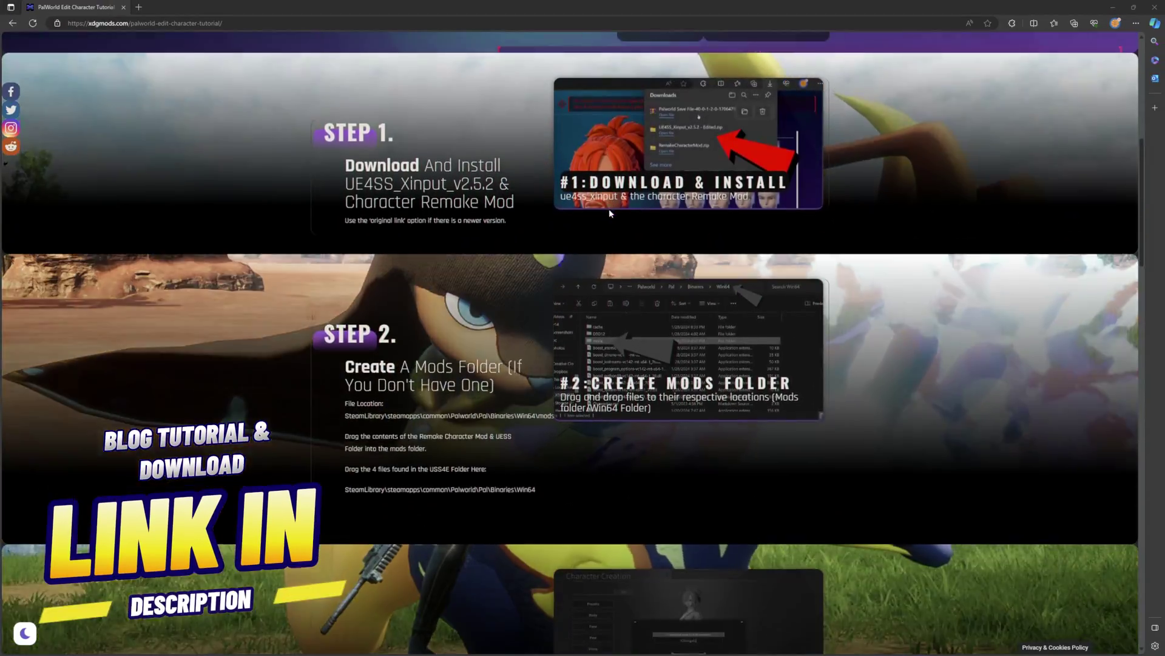
pyautogui.scroll(-7, 600, 231)
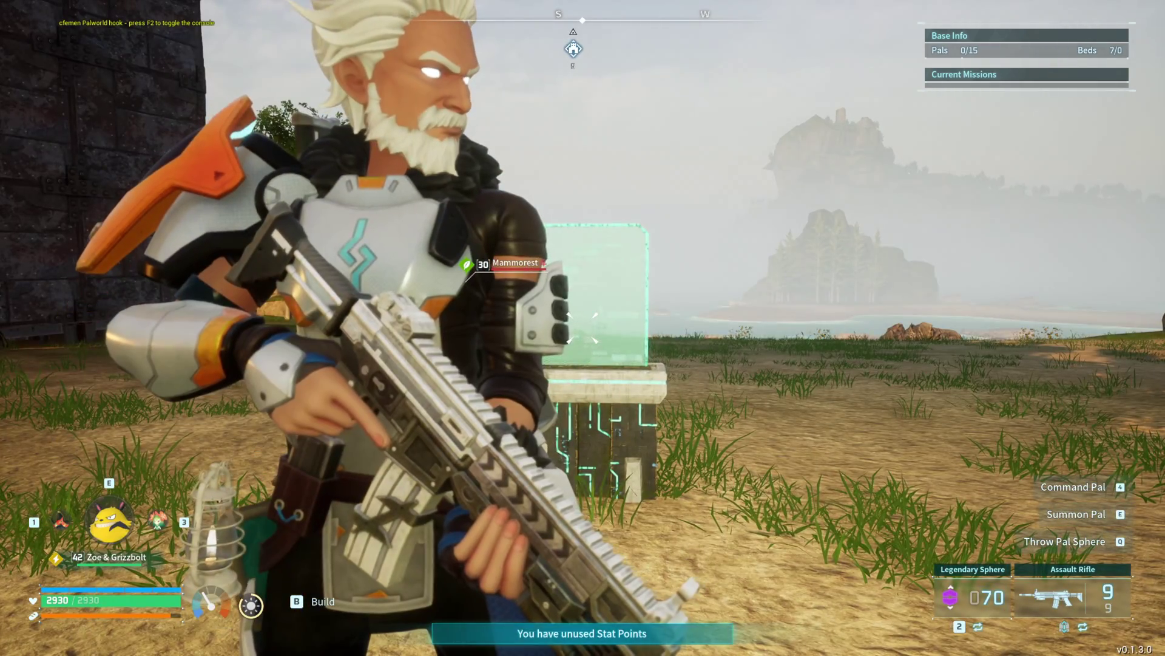
pyautogui.press('Tab')
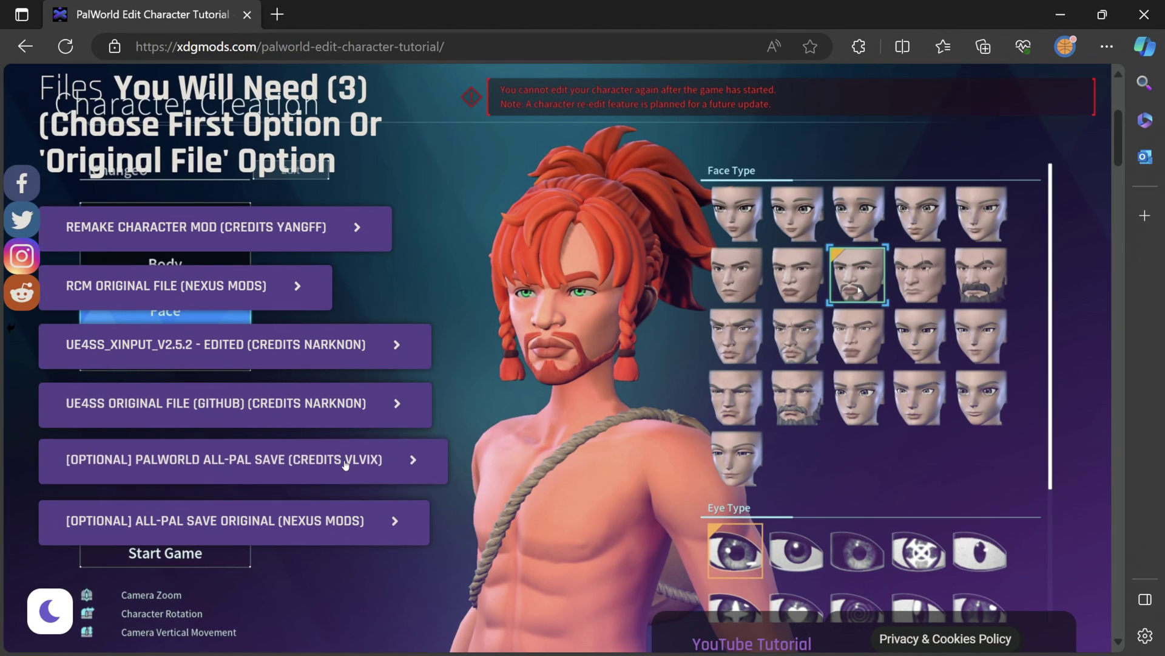
# Download Remake Character Mod, UE4SS_Xinput_v2.5.2 - Edited and All-Pal Save, then open their folder
pyautogui.click(167, 223)
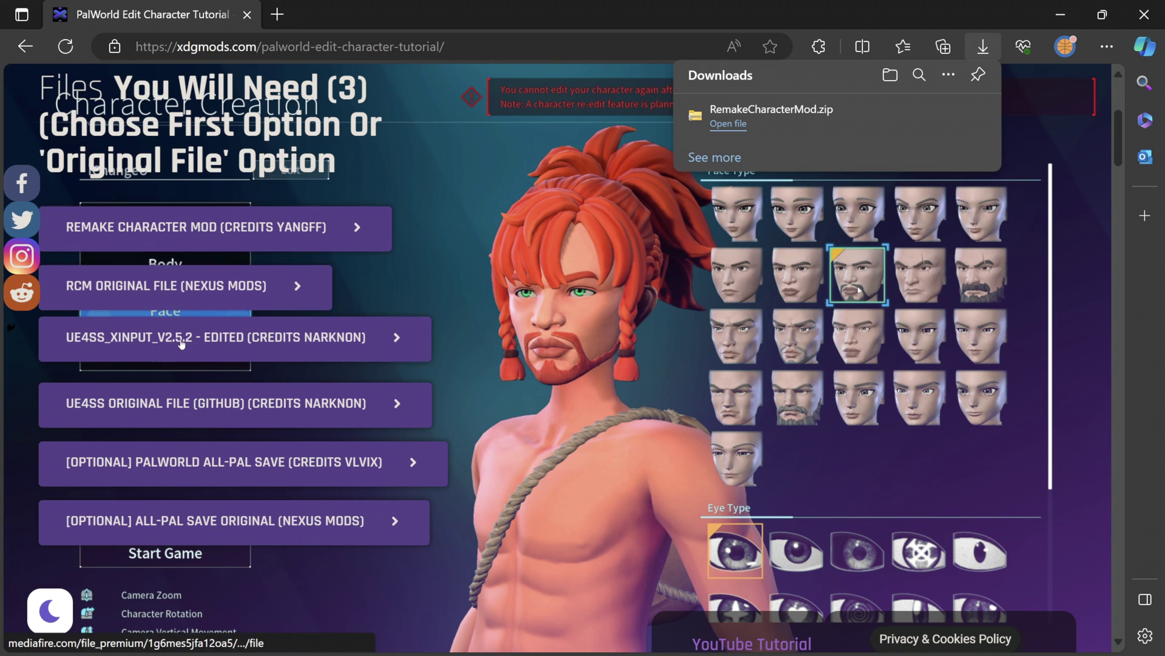
pyautogui.click(243, 344)
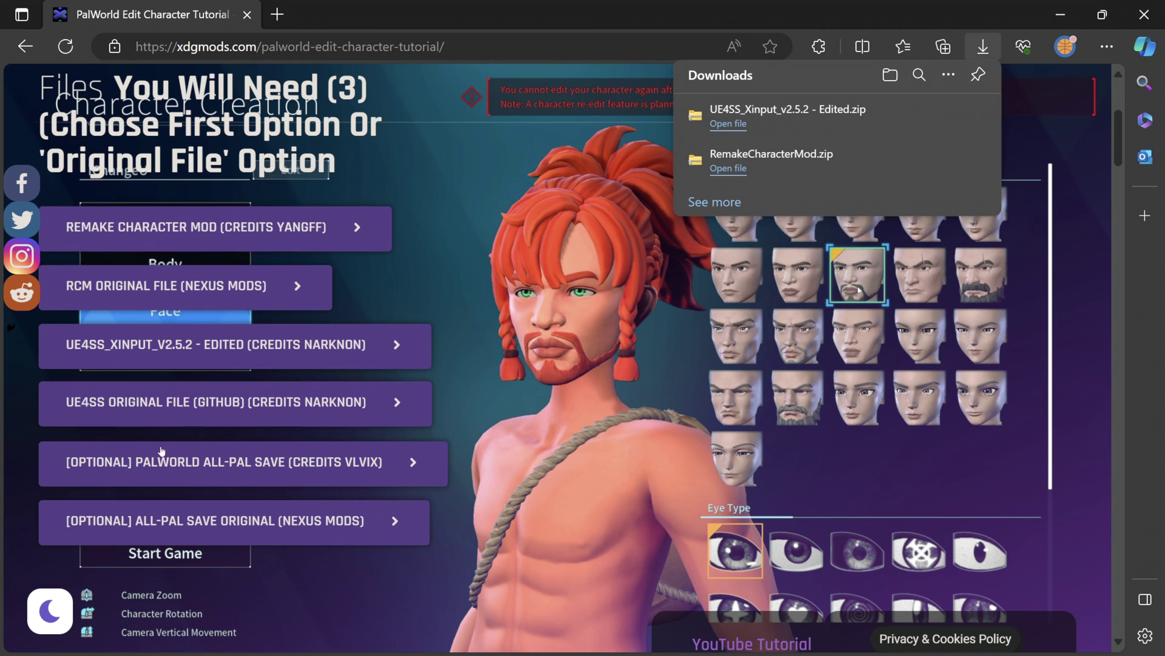
pyautogui.click(205, 462)
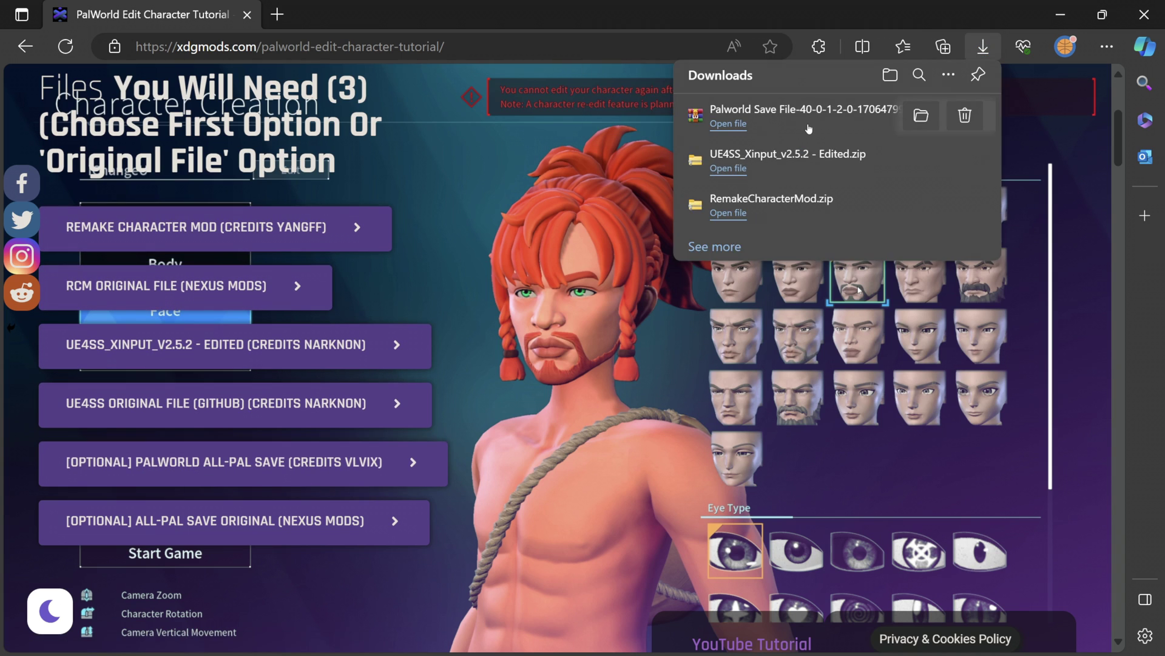
pyautogui.click(921, 114)
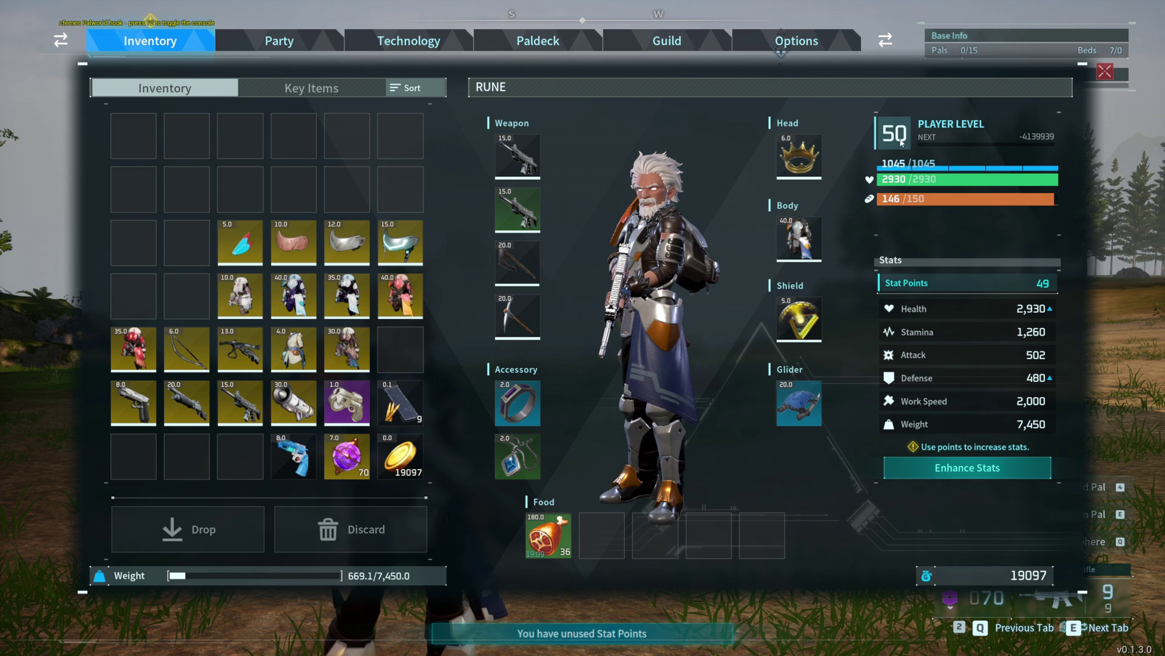
# Browse the Paldeck and Technology tabs of the game menu
pyautogui.press('e')
pyautogui.press('e')
pyautogui.press('e')
pyautogui.scroll(-4, 264, 260)
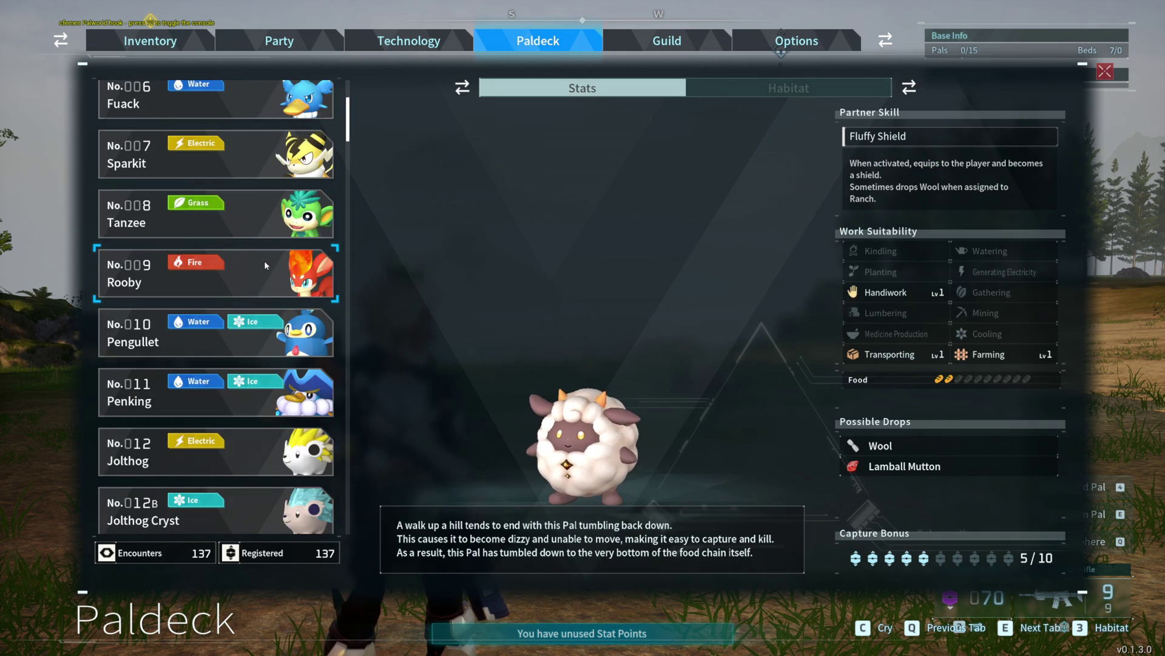
pyautogui.scroll(-6, 264, 261)
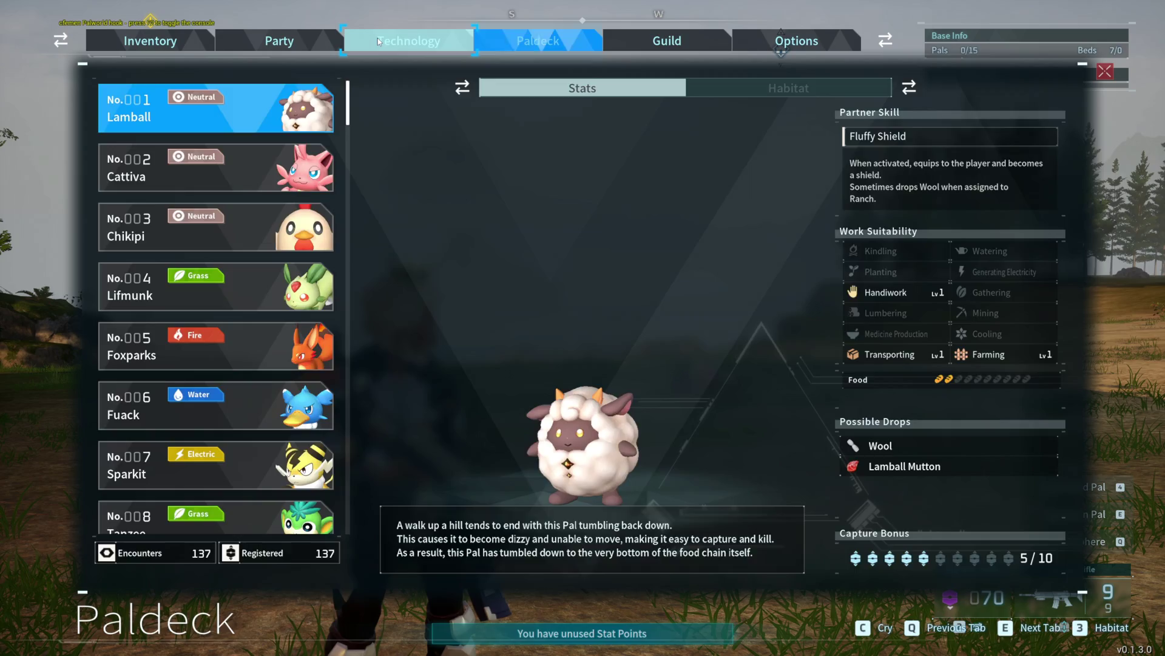
pyautogui.click(372, 38)
pyautogui.scroll(-15, 358, 286)
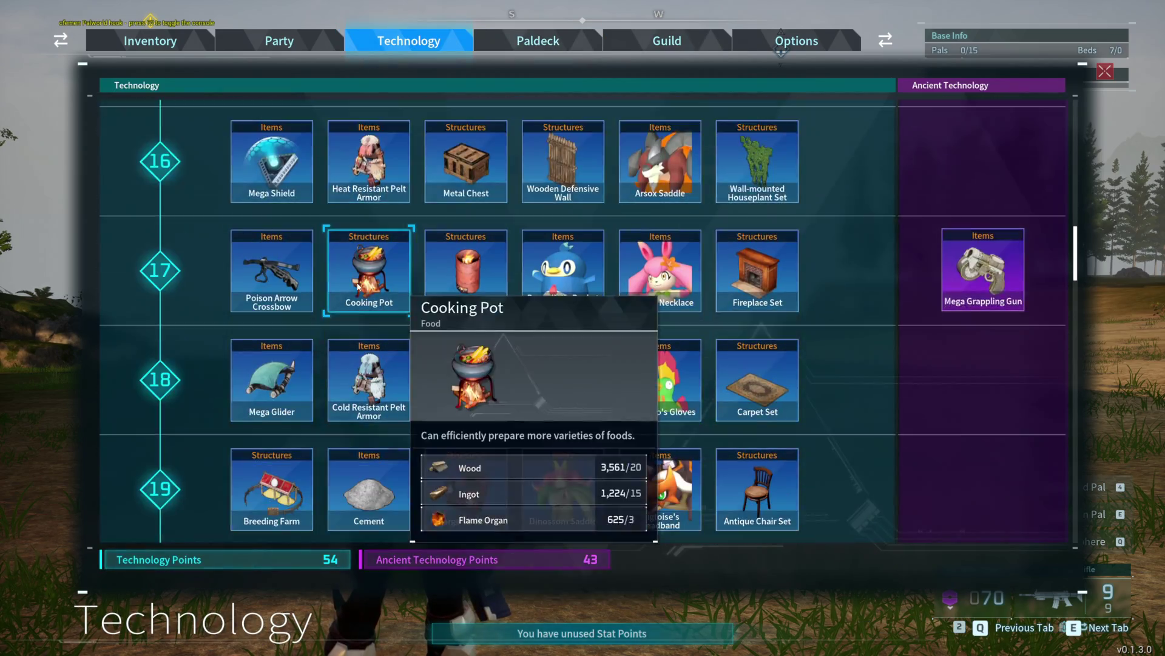
# Leave the world via Return to Title and confirm Yes
pyautogui.press('Escape')
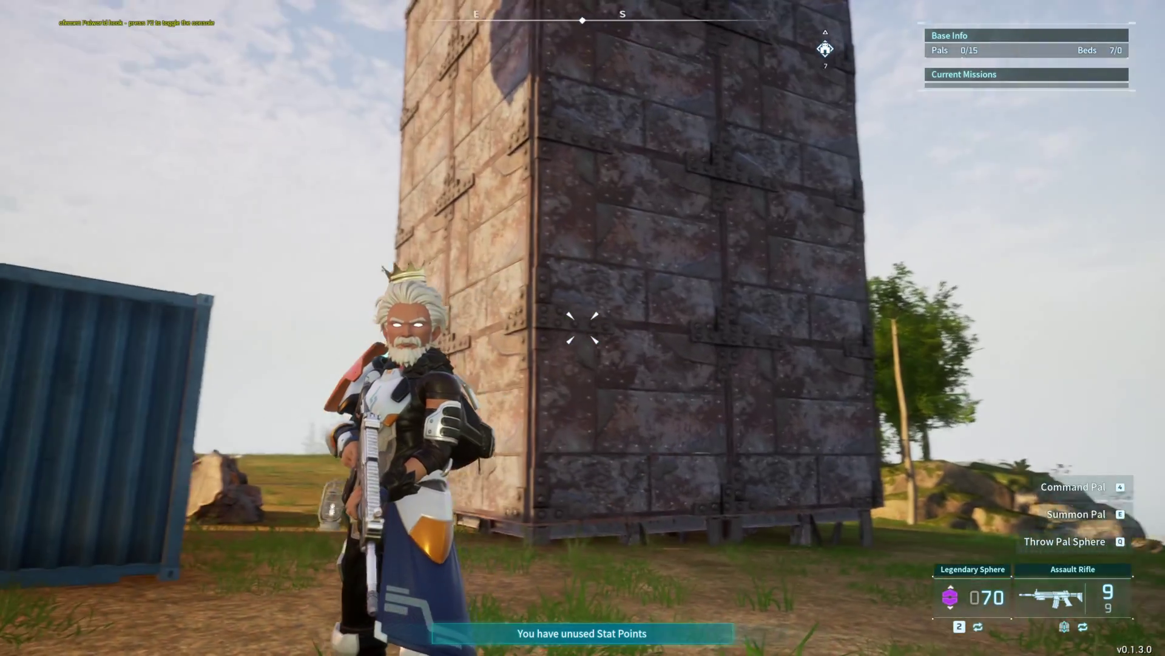
pyautogui.press('Escape')
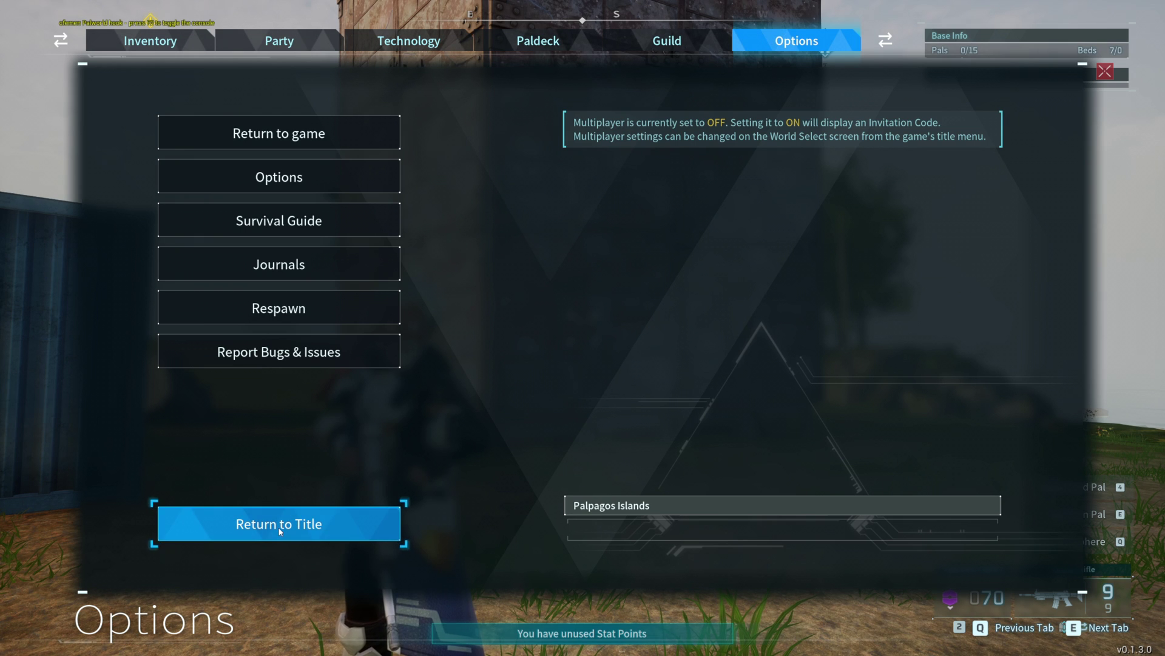
pyautogui.click(279, 529)
pyautogui.click(503, 431)
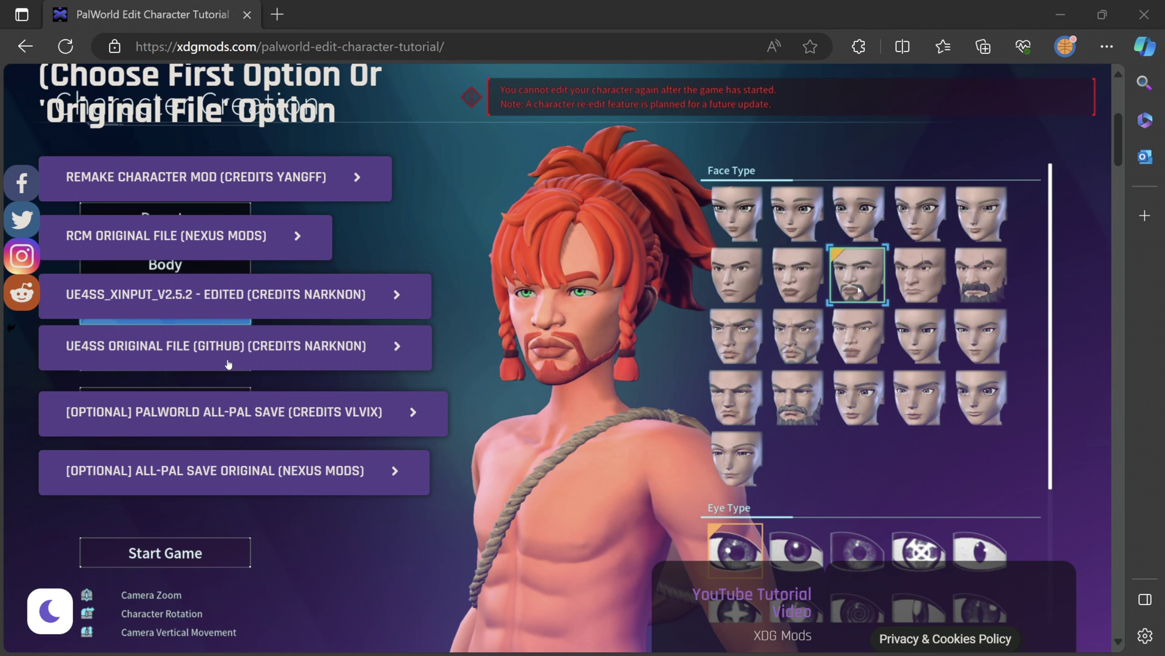
# Open the 'UE4SS Original File (GitHub)' release page from the tutorial
pyautogui.click(228, 351)
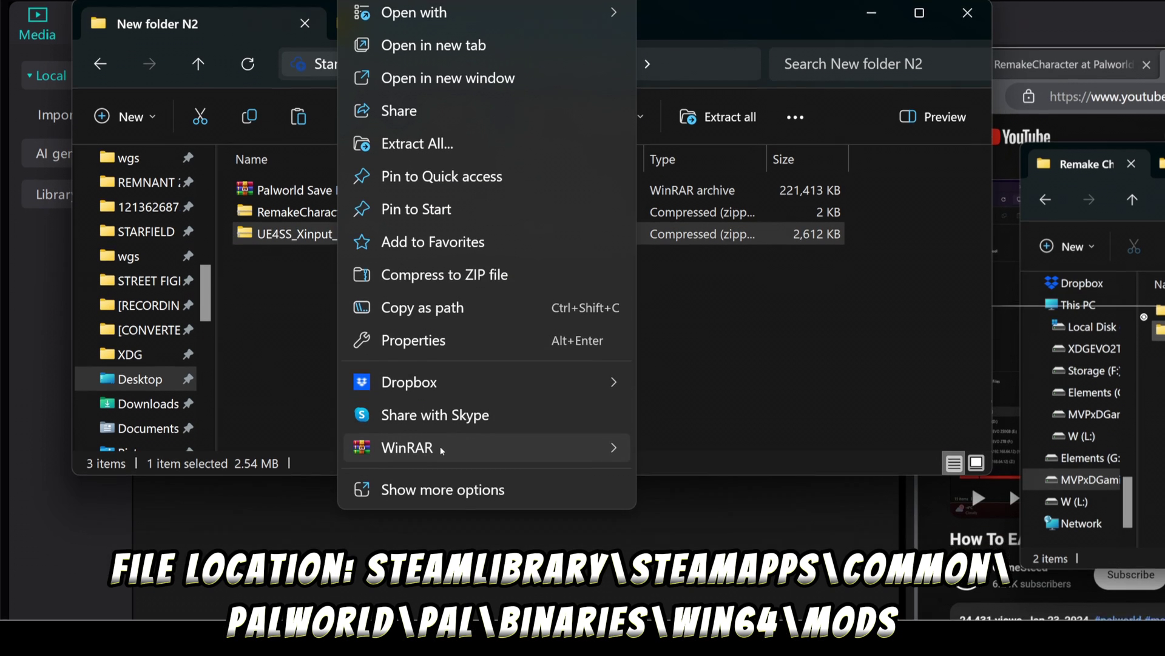
# Extract the edited UE4SS zip and paste its Mods folder contents into Win64\mods
pyautogui.moveTo(442, 408)
pyautogui.click(712, 505)
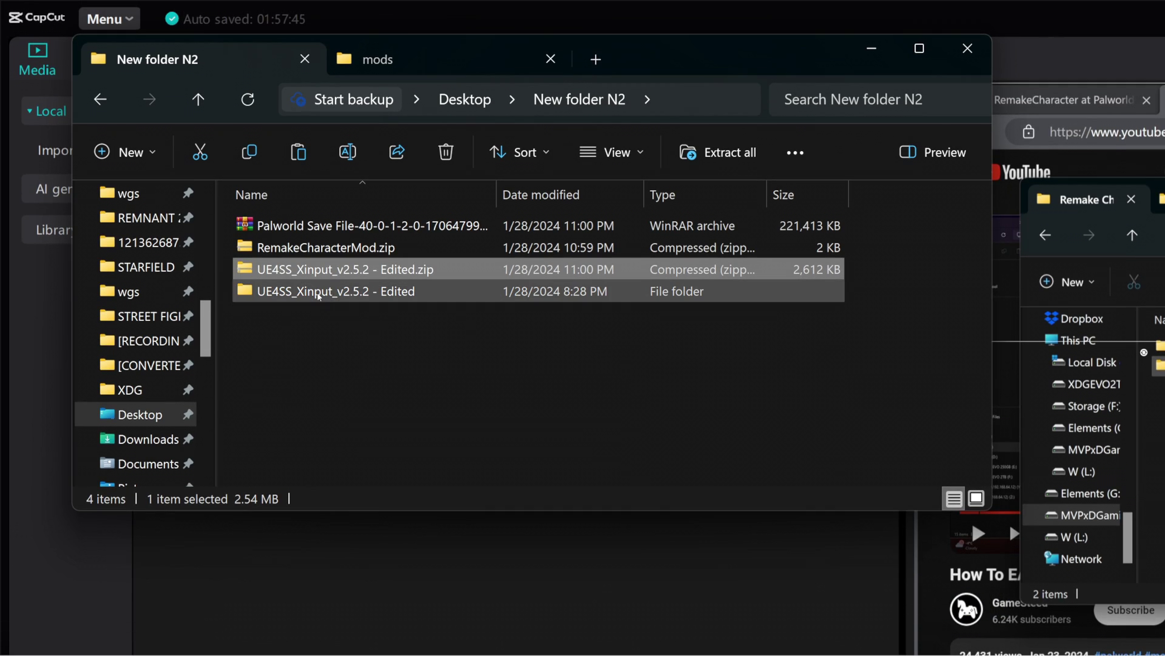
pyautogui.doubleClick(318, 292)
pyautogui.click(286, 227)
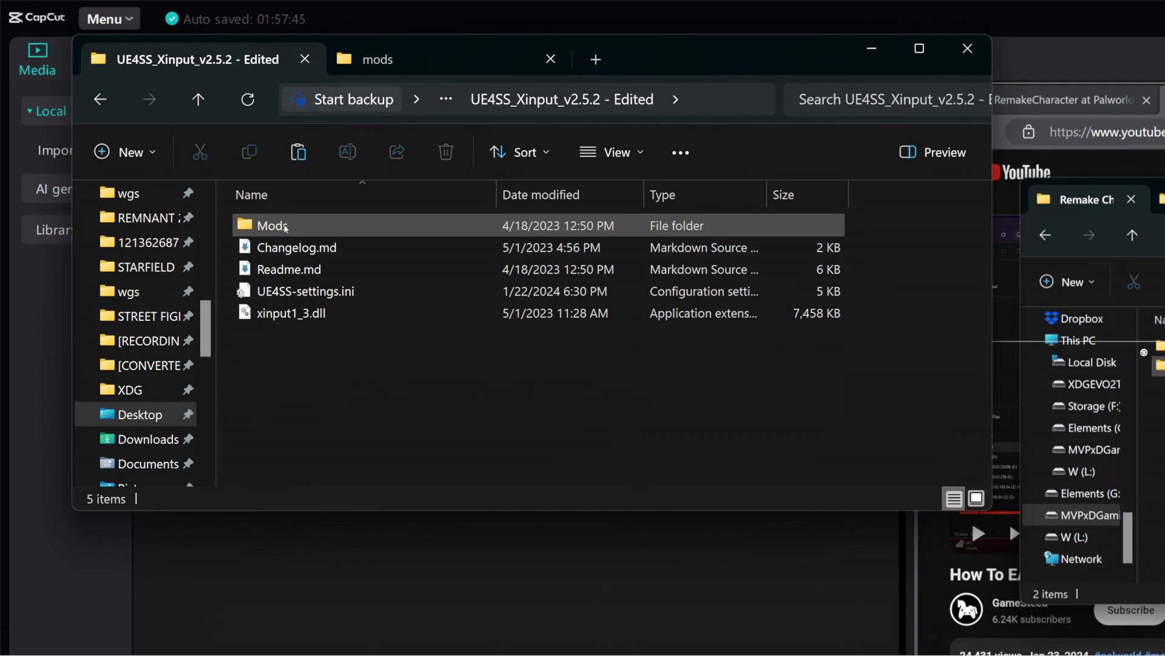
pyautogui.doubleClick(271, 228)
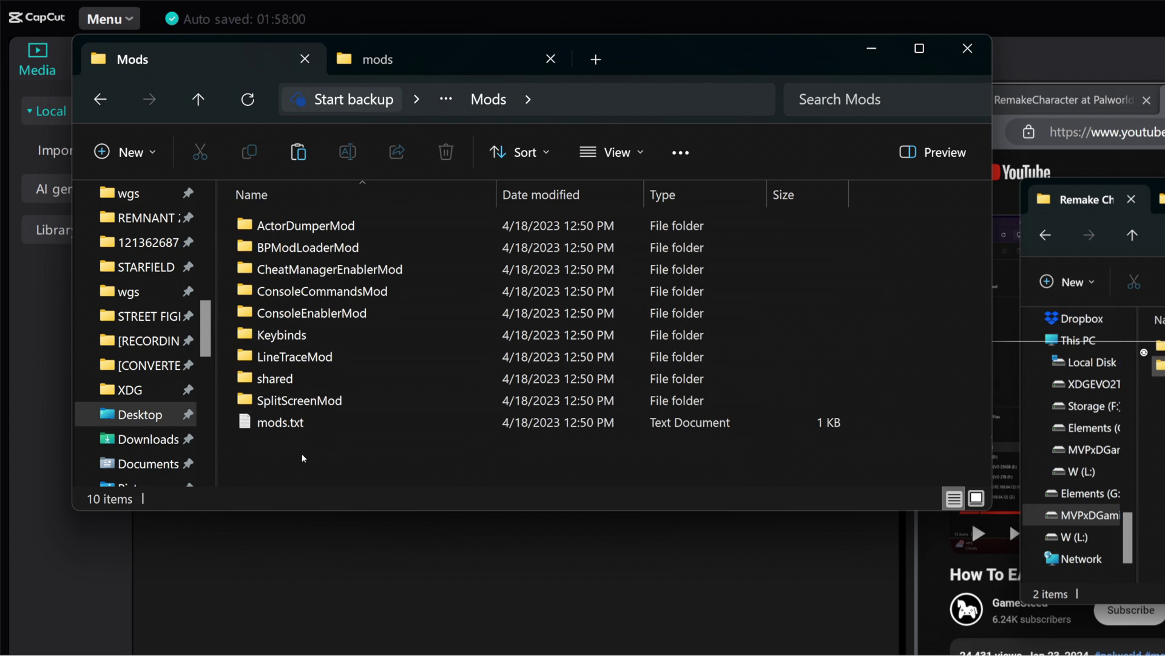
pyautogui.moveTo(303, 454); pyautogui.dragTo(303, 186)
pyautogui.rightClick(302, 186)
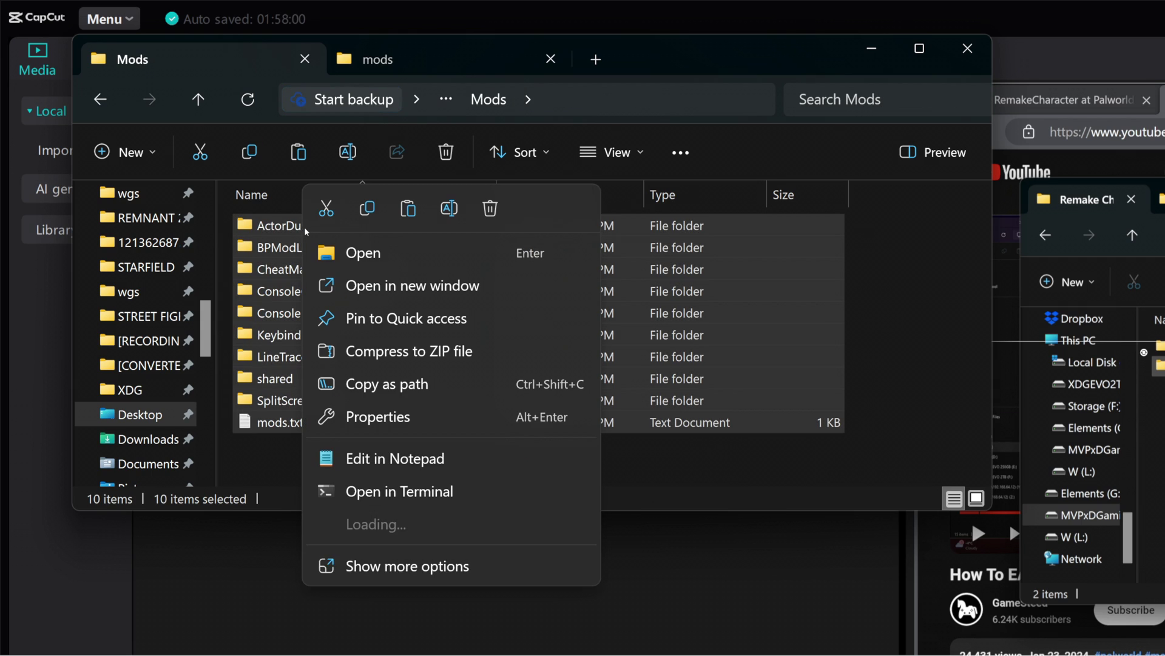
pyautogui.click(372, 210)
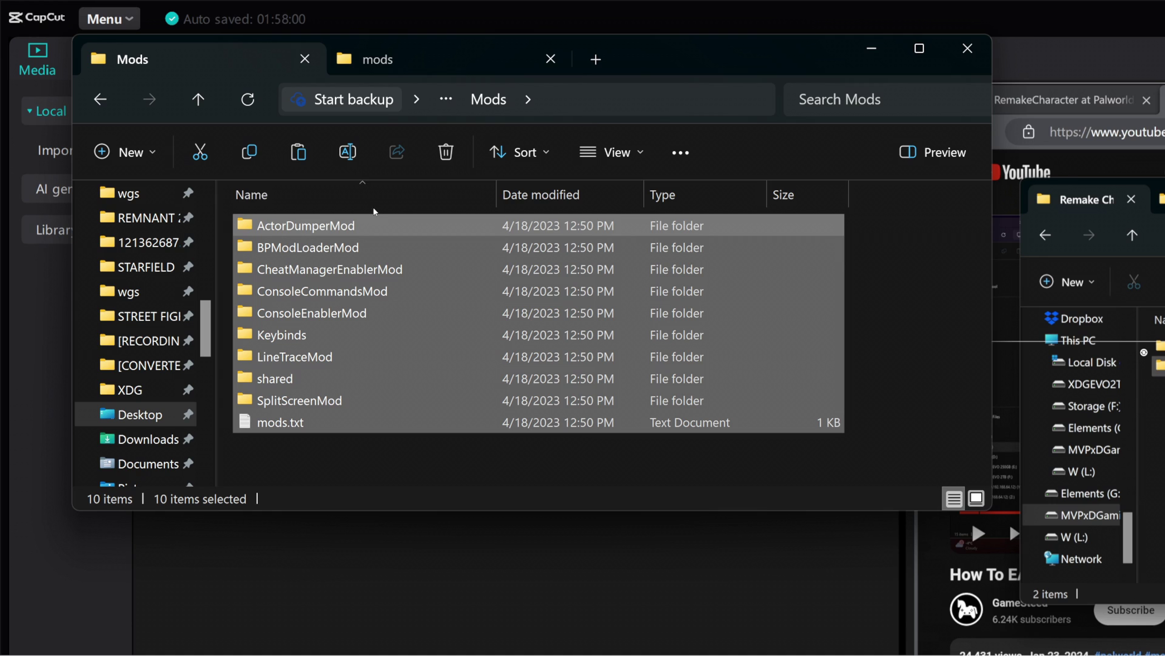
pyautogui.click(399, 57)
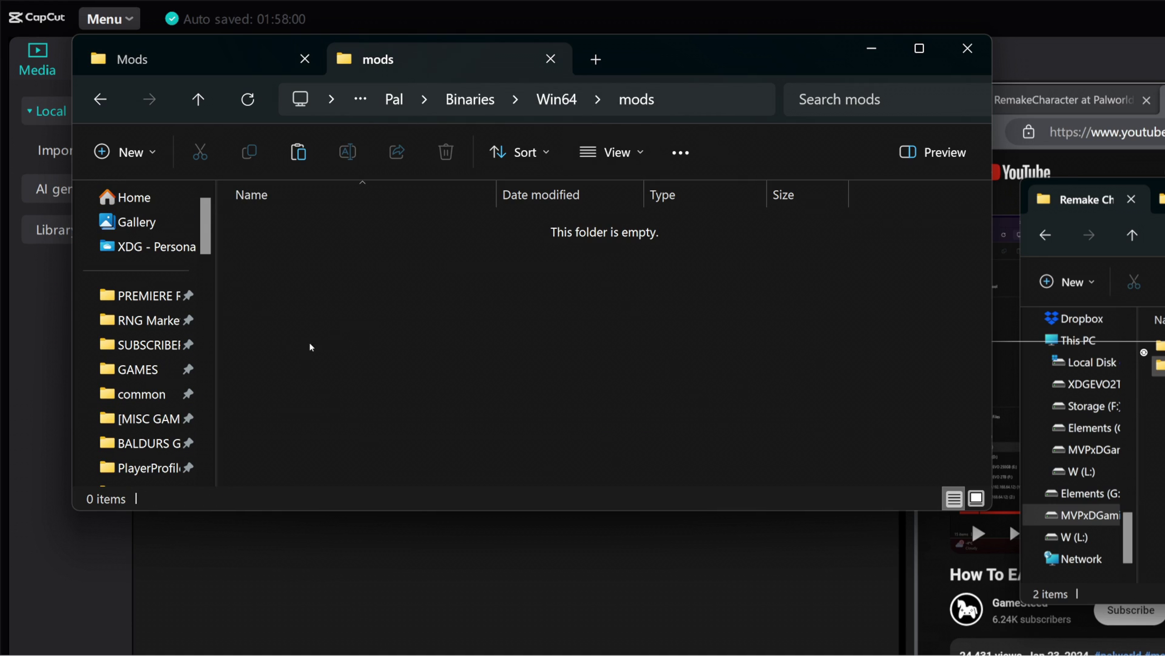
pyautogui.click(316, 278)
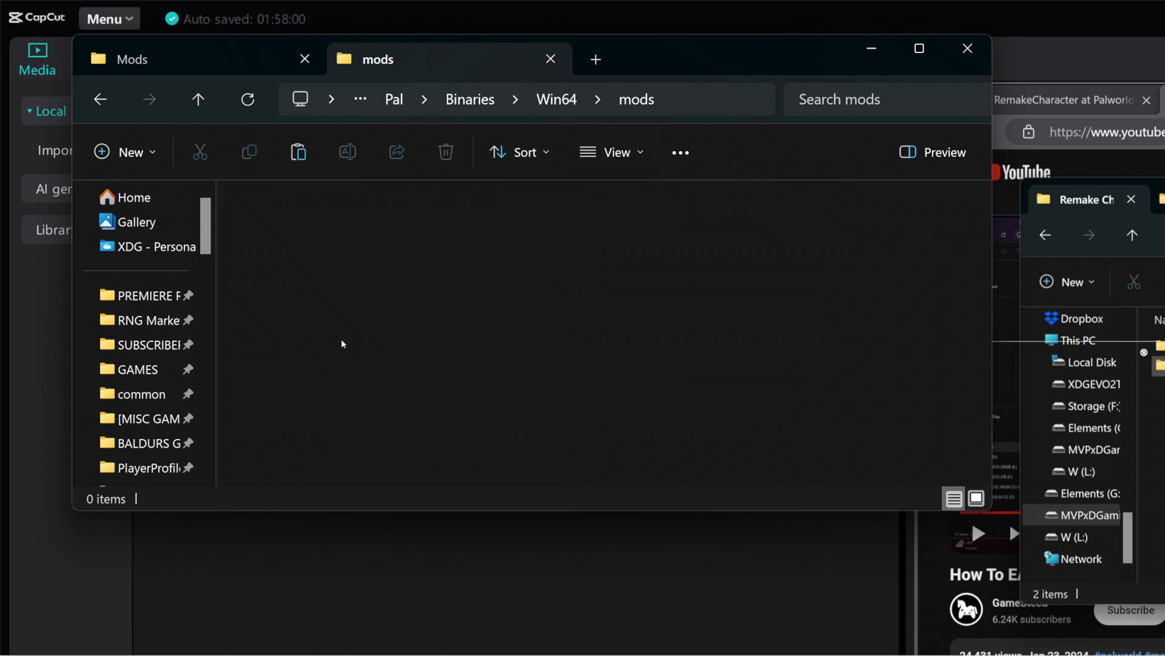
# Copy the four UE4SS root files, Changelog.md through xinput1_3.dll
pyautogui.click(133, 59)
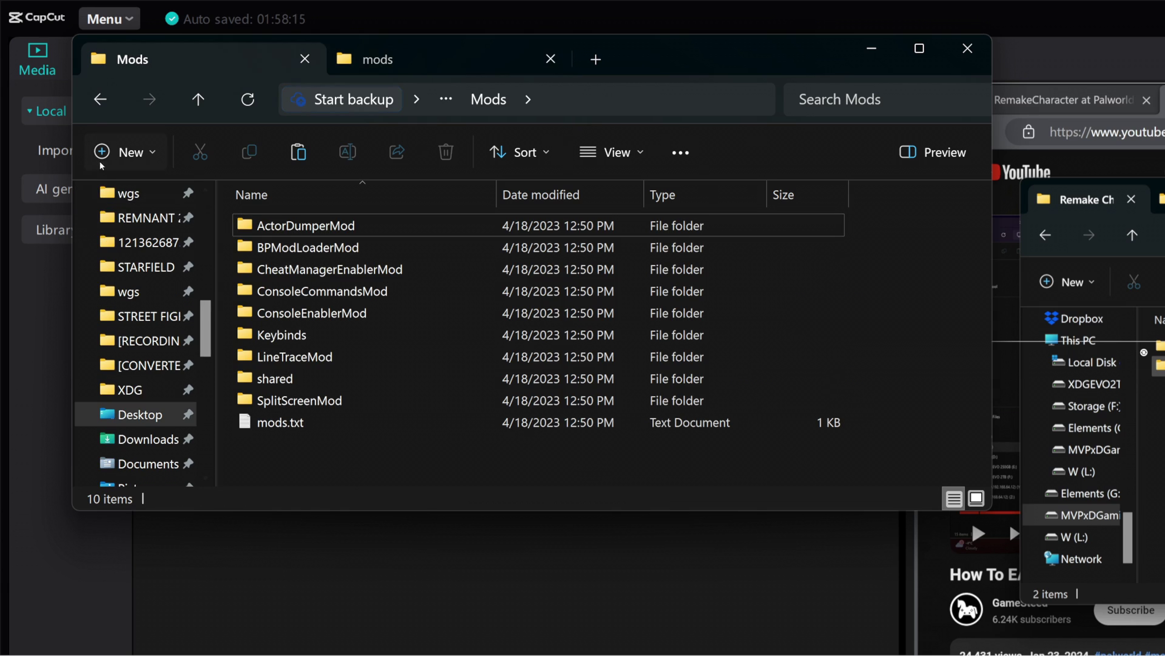
pyautogui.click(97, 102)
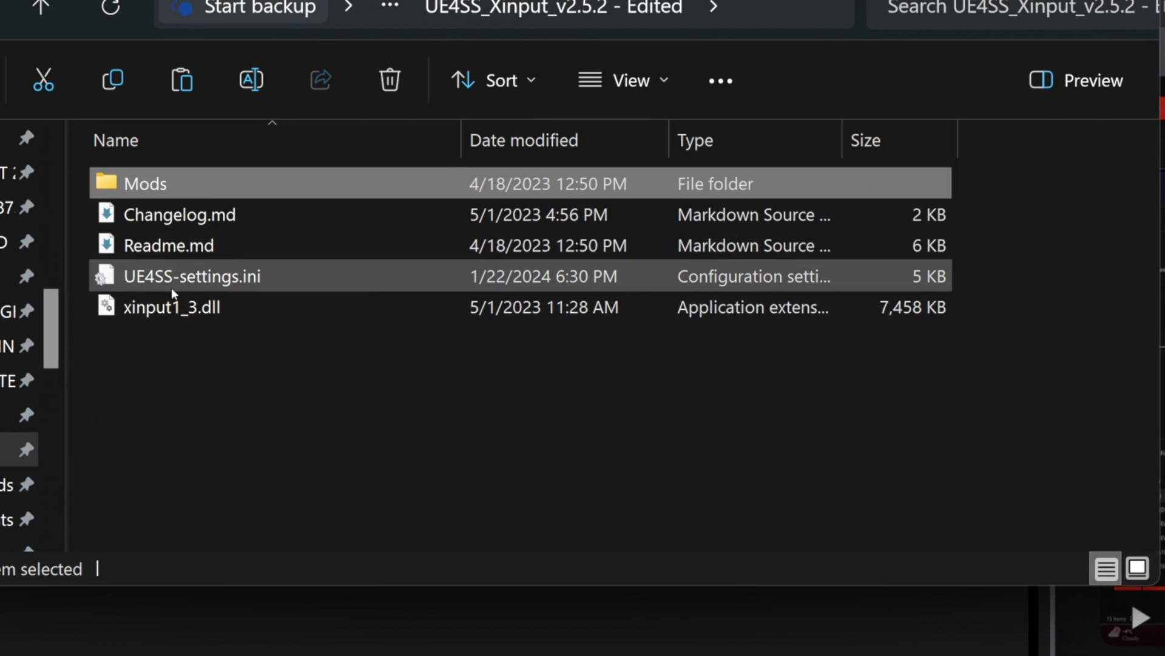
pyautogui.click(164, 214)
pyautogui.keyDown('shift'); pyautogui.click(296, 313); pyautogui.keyUp('shift')
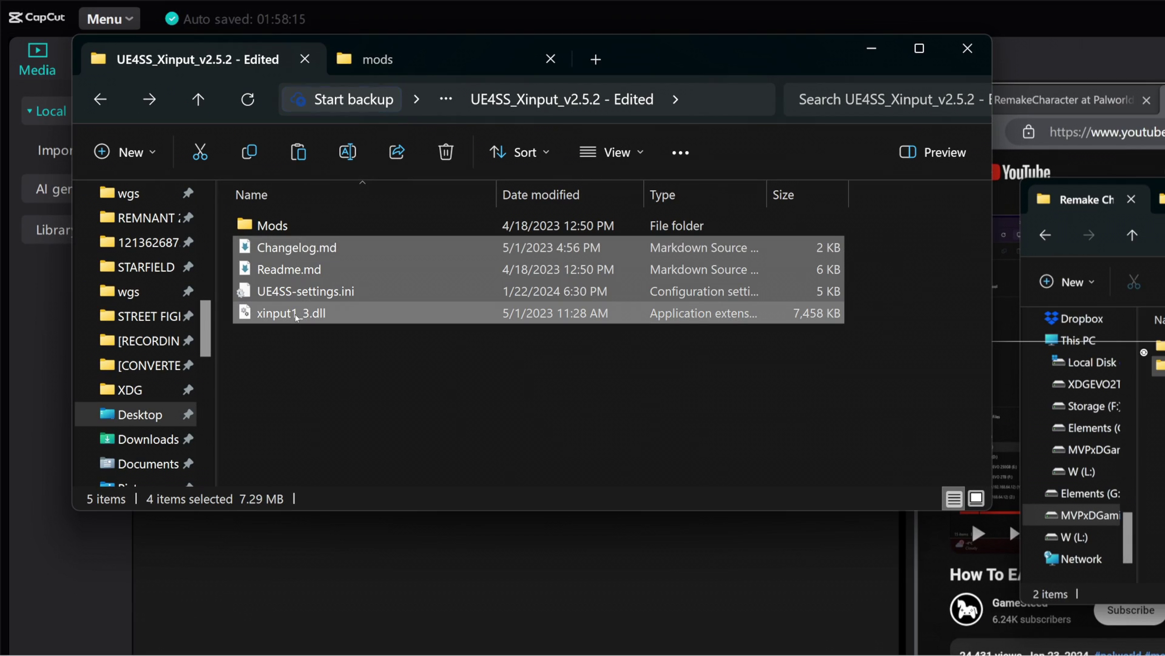
pyautogui.rightClick(296, 313)
pyautogui.click(361, 248)
# Paste the four copied UE4SS files into the game's Win64 folder
pyautogui.click(376, 59)
pyautogui.hotkey('ctrl', 'a')
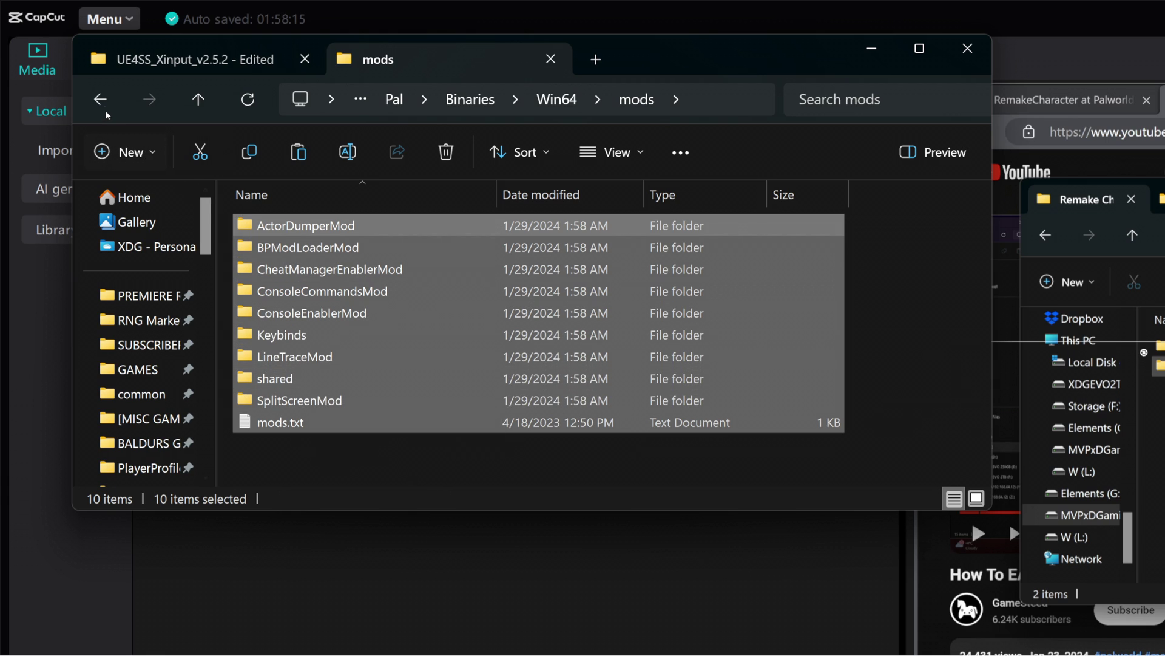
pyautogui.click(100, 99)
pyautogui.rightClick(482, 415)
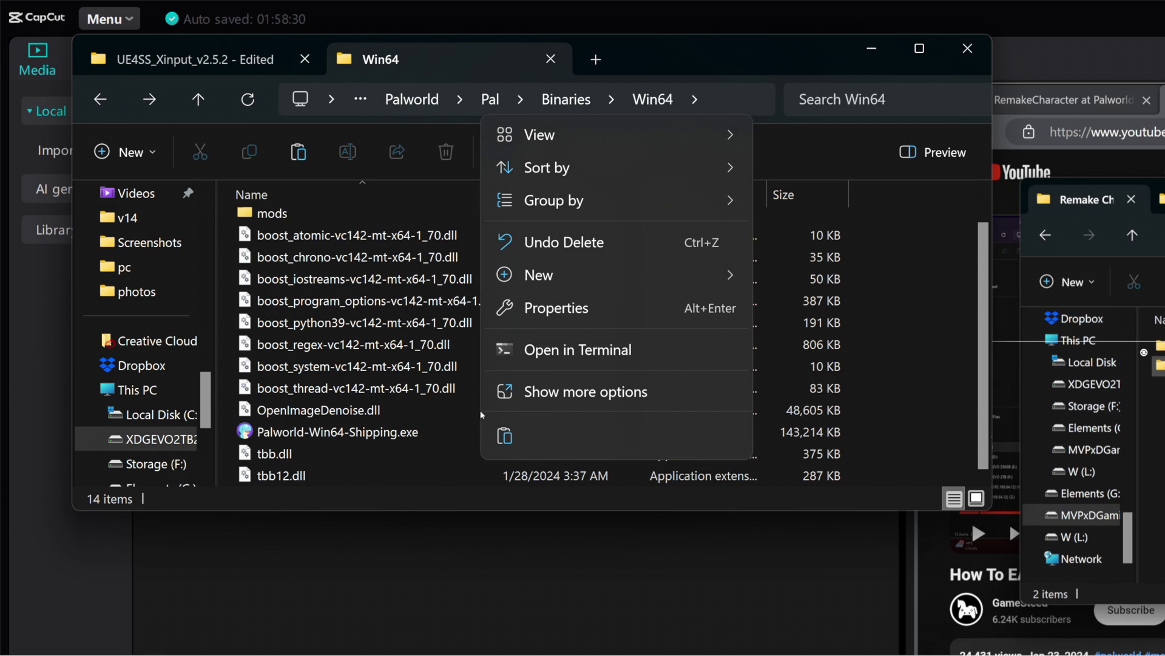
pyautogui.click(505, 435)
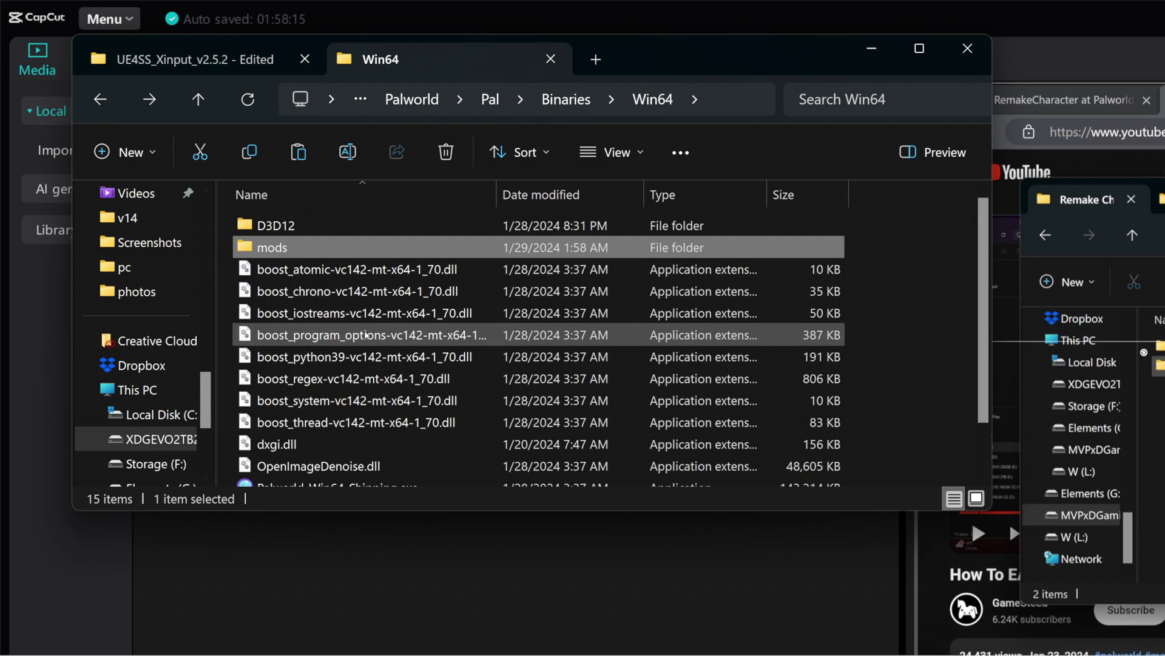
# Delete dxgi.dll from Win64, sending it to the Recycle Bin
pyautogui.scroll(-2, 364, 340)
pyautogui.scroll(2, 355, 425)
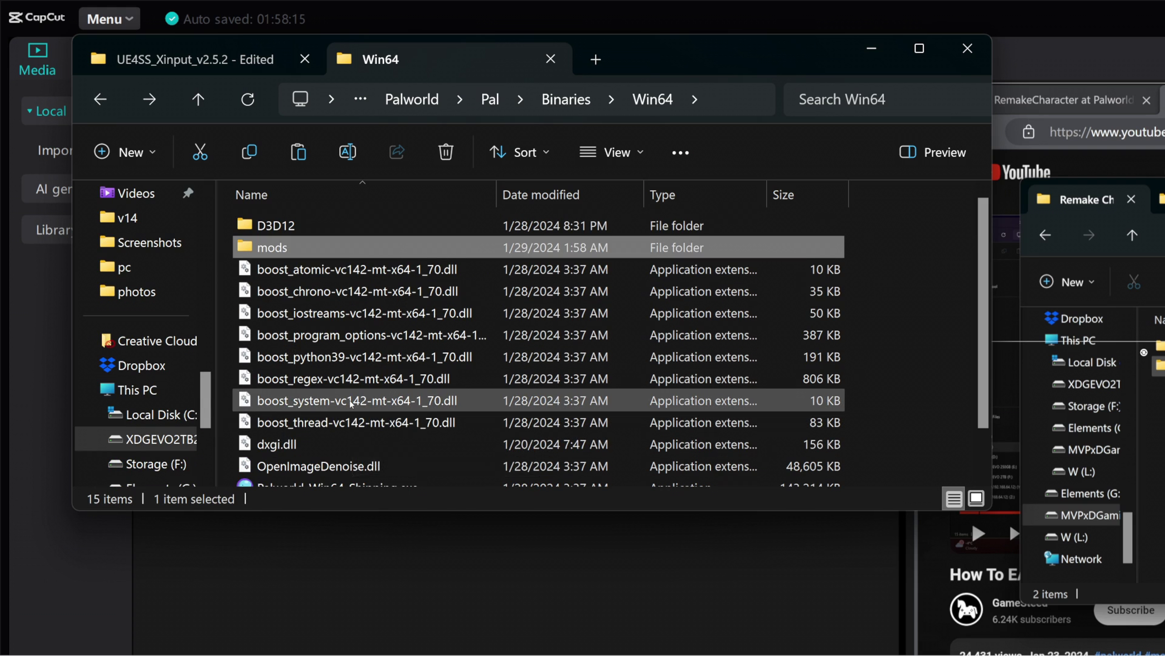
pyautogui.scroll(-1, 351, 403)
pyautogui.click(274, 391)
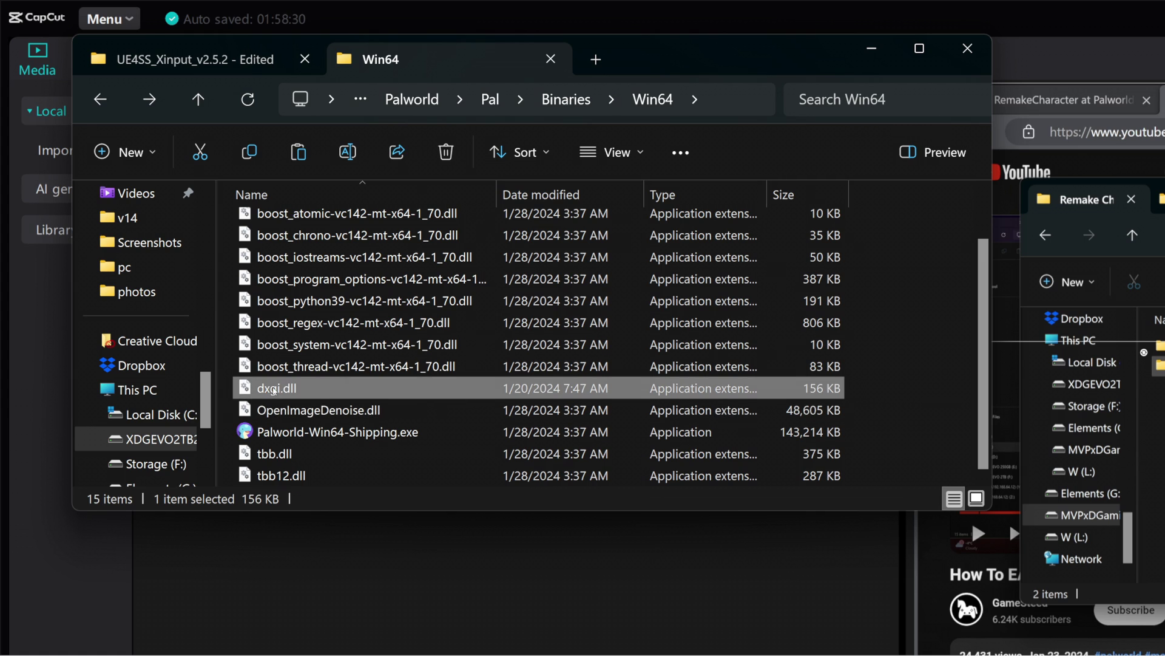
pyautogui.press('Delete')
pyautogui.press('Return')
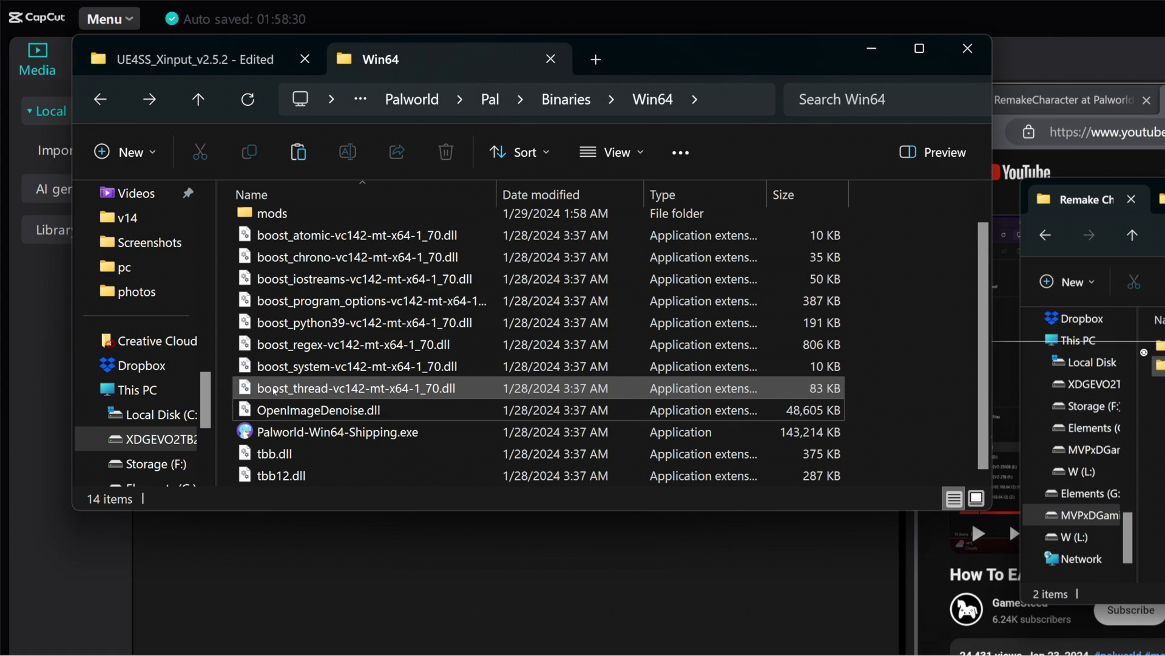
pyautogui.scroll(1, 307, 222)
pyautogui.scroll(-1, 285, 246)
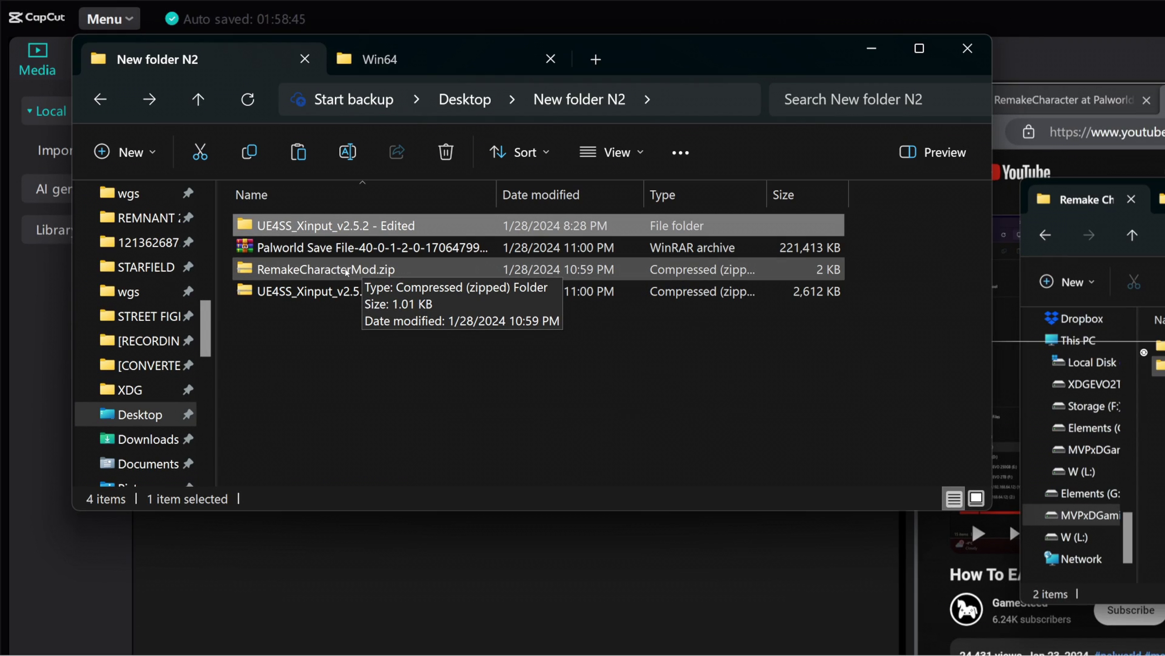
# Extract RemakeCharacterMod.zip in place with WinRAR Extract Here
pyautogui.click(354, 269)
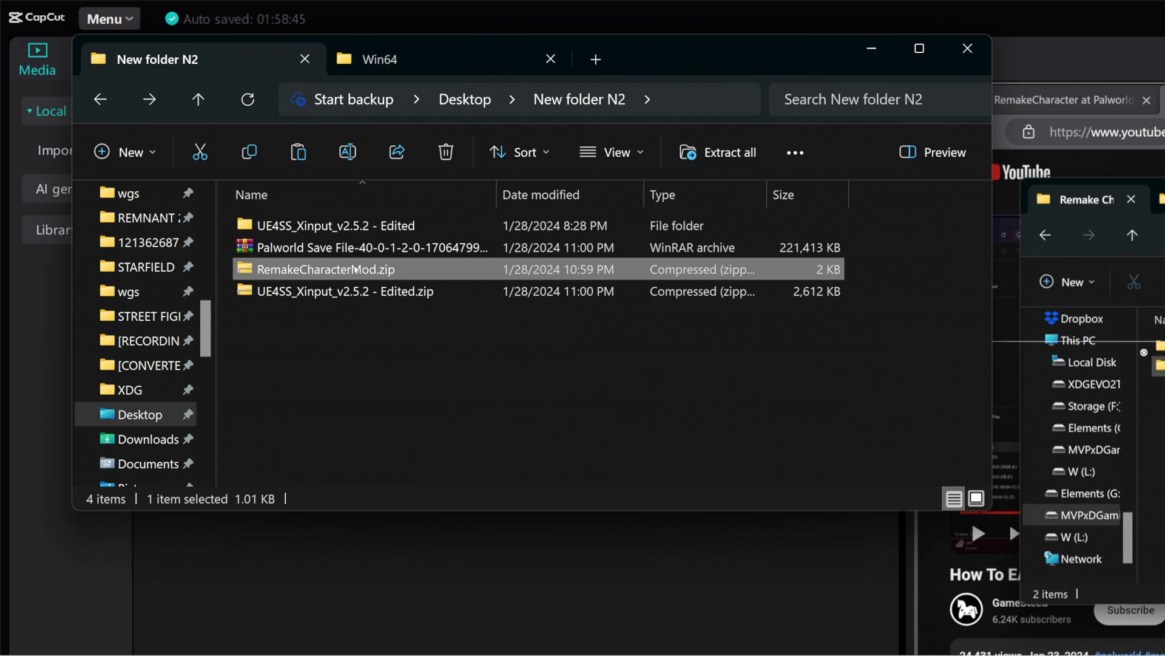
pyautogui.rightClick(325, 267)
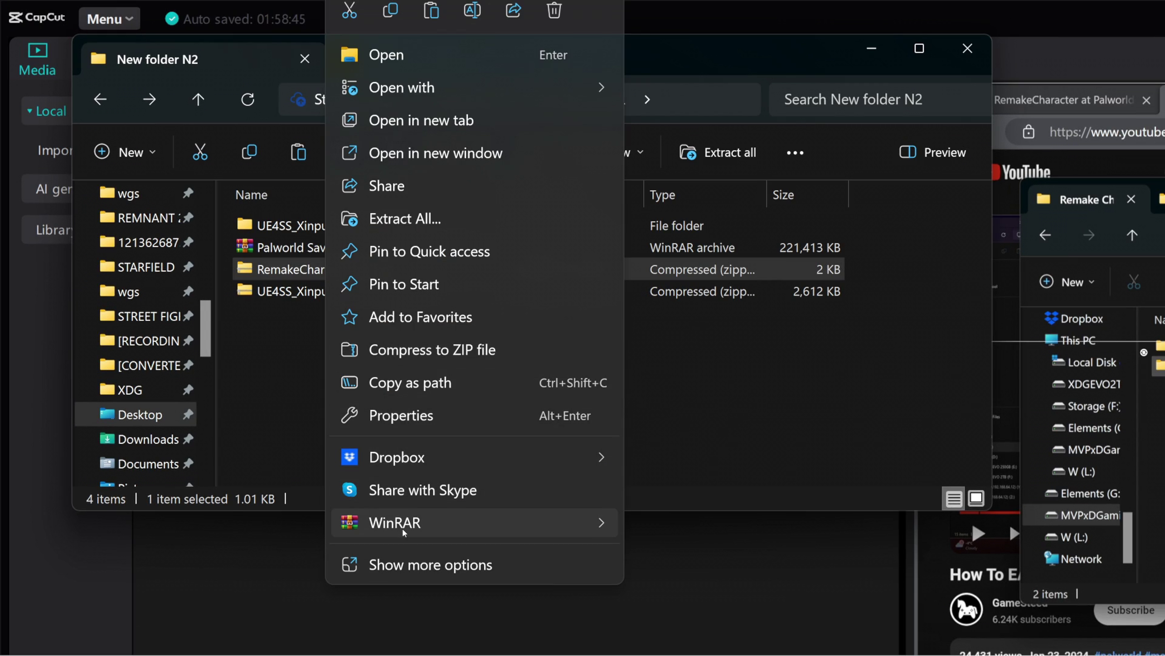
pyautogui.moveTo(597, 523)
pyautogui.click(668, 622)
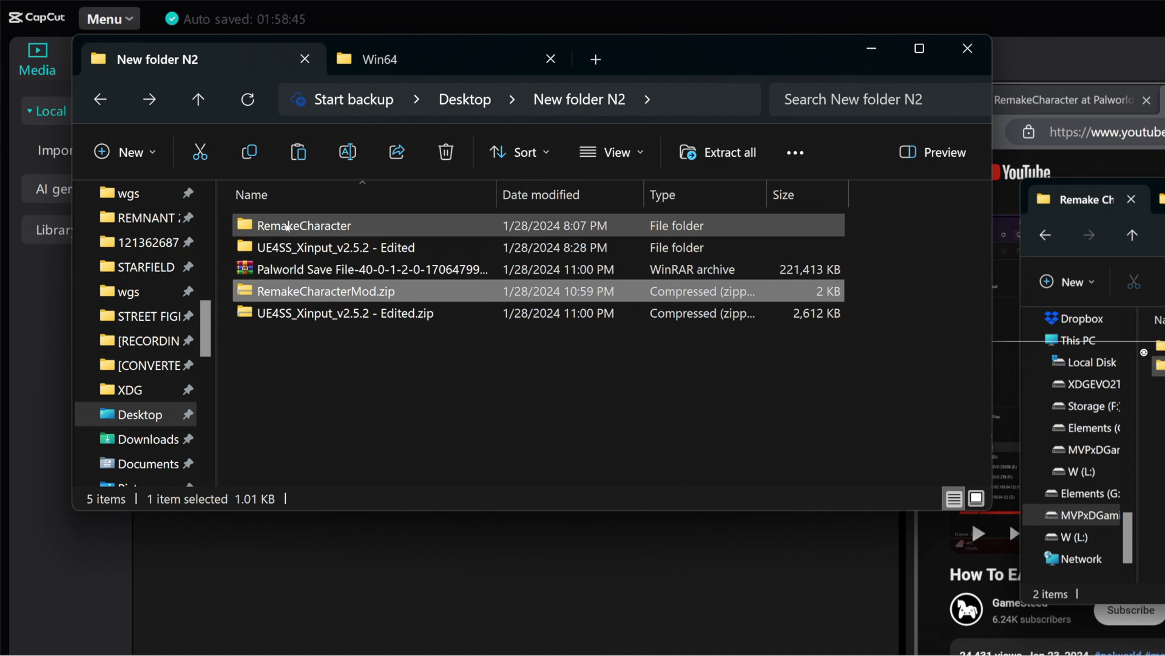
# Copy the RemakeCharacter folder and paste it into Win64\mods
pyautogui.rightClick(290, 227)
pyautogui.click(370, 128)
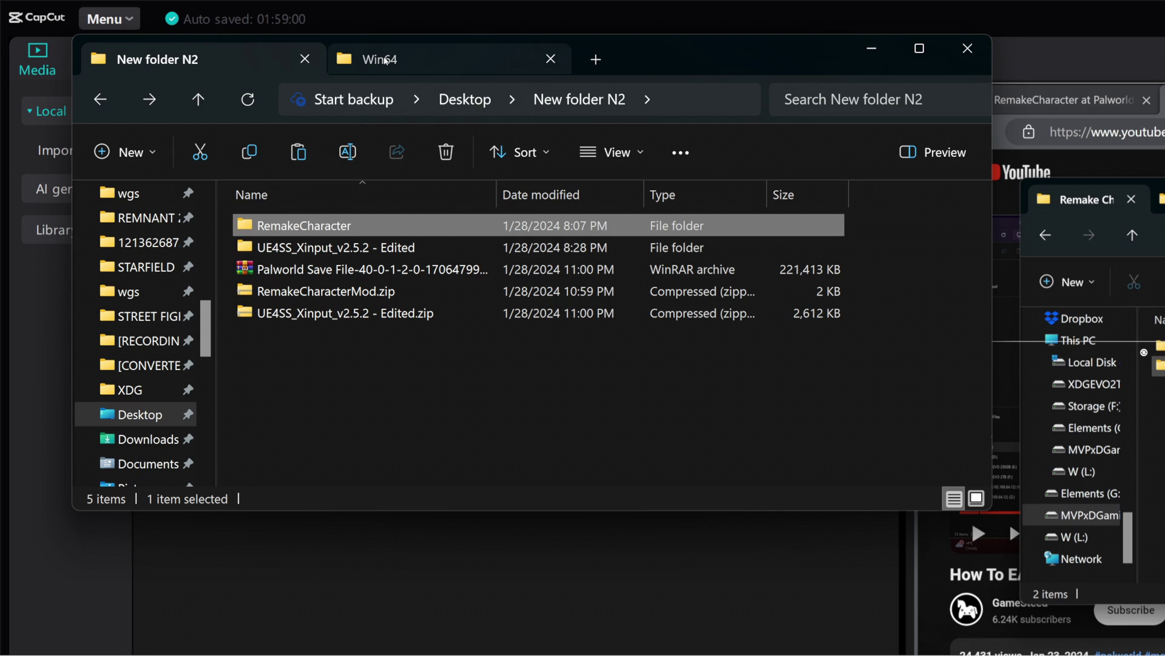
pyautogui.click(386, 61)
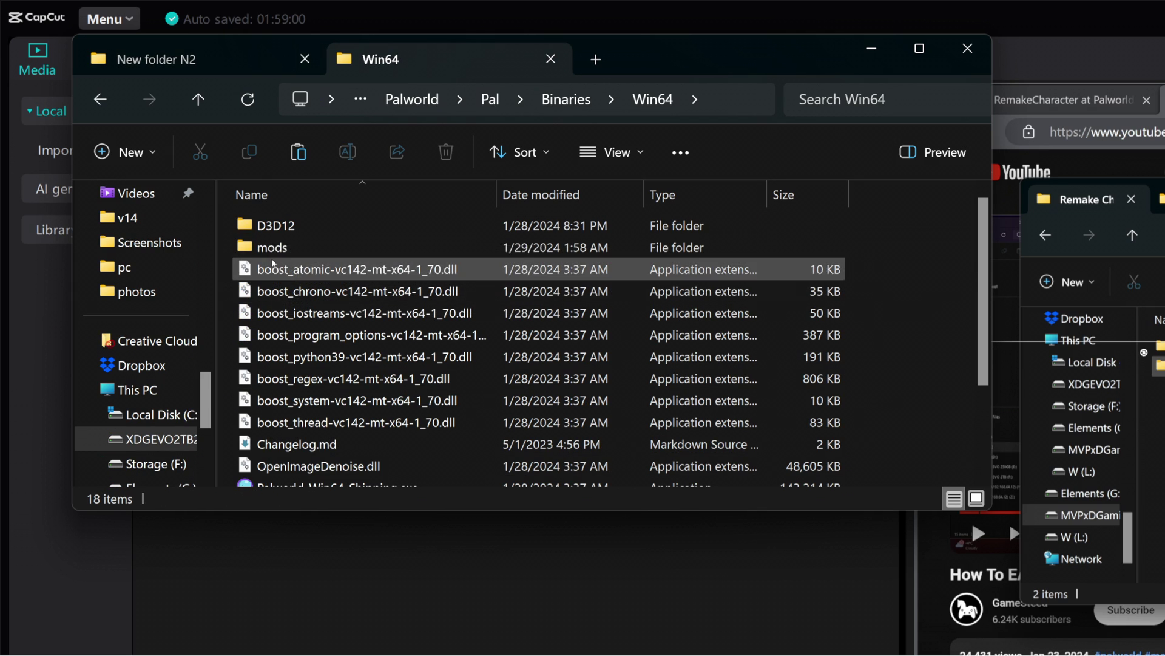
pyautogui.doubleClick(261, 247)
pyautogui.rightClick(338, 454)
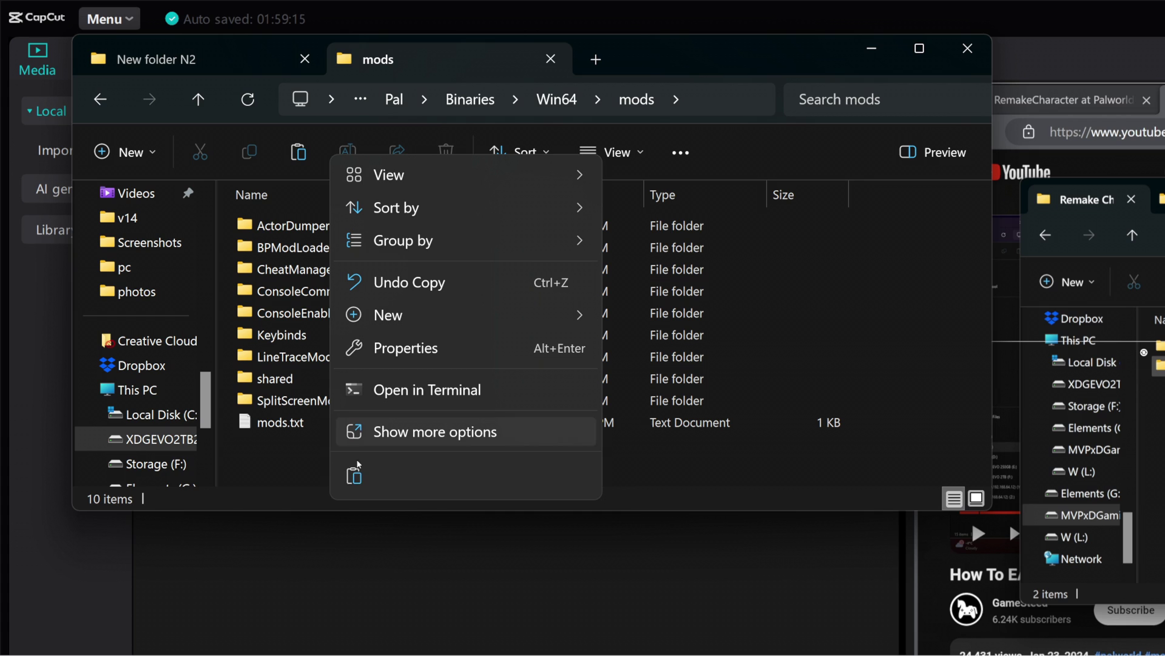
pyautogui.click(354, 474)
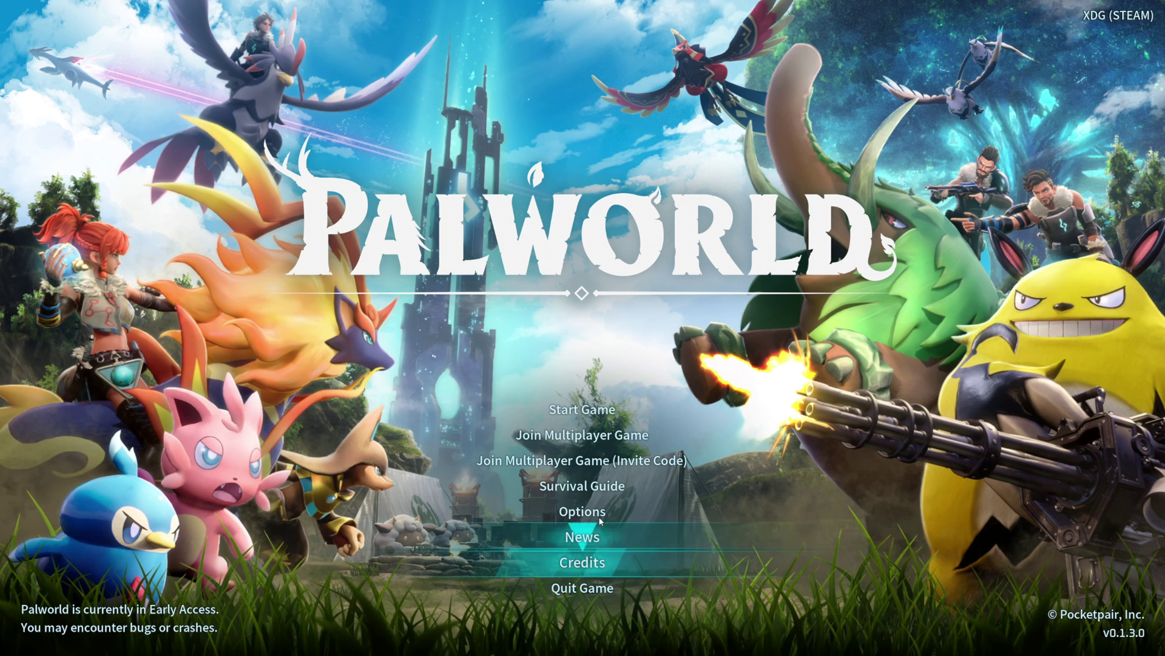
# Start the game from the main menu to load into Character Creation
pyautogui.click(582, 409)
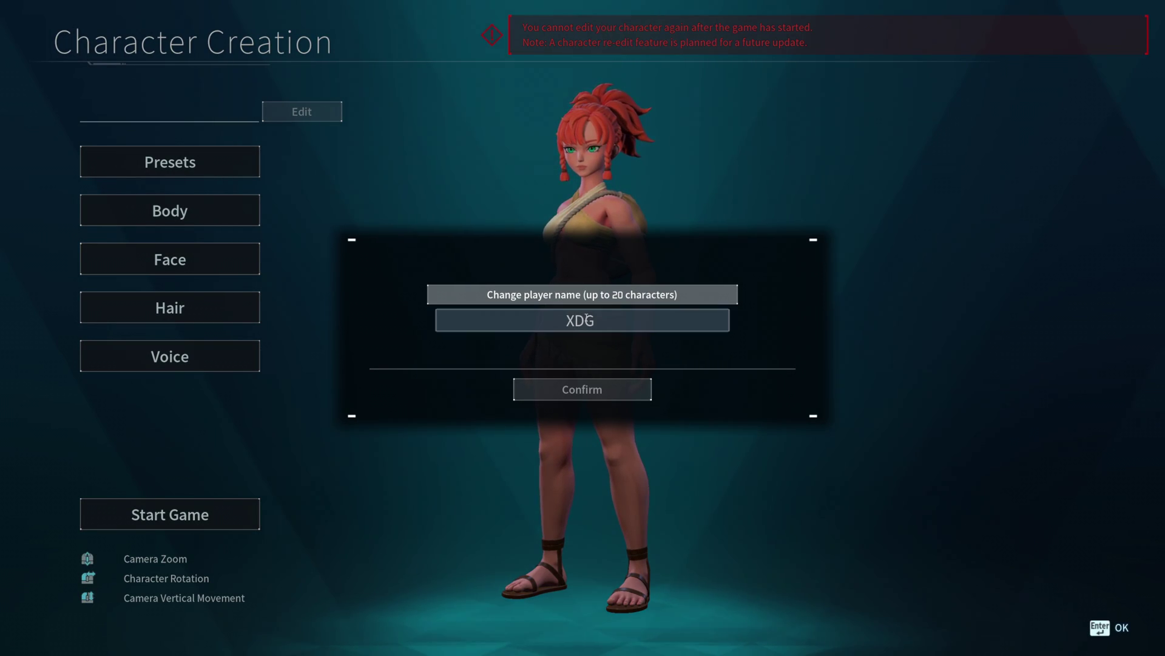
# Rename the player to iChangeU and confirm
pyautogui.click(598, 318)
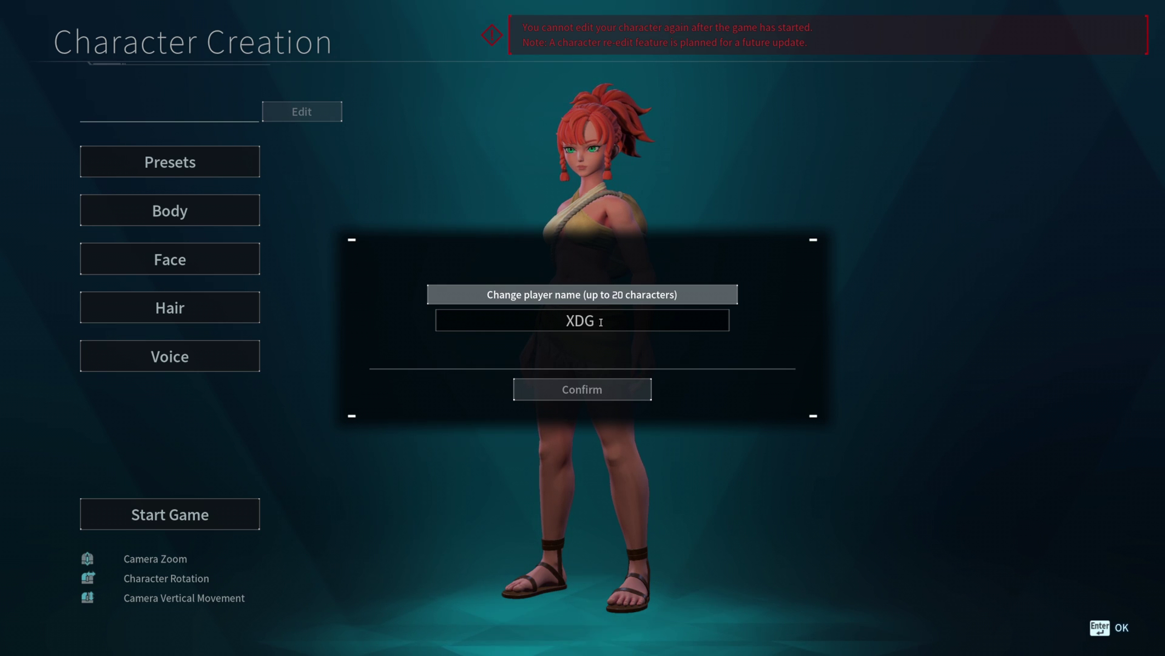
pyautogui.press('BackSpace')
pyautogui.press('BackSpace')
pyautogui.press('BackSpace')
pyautogui.write('iChangeU')
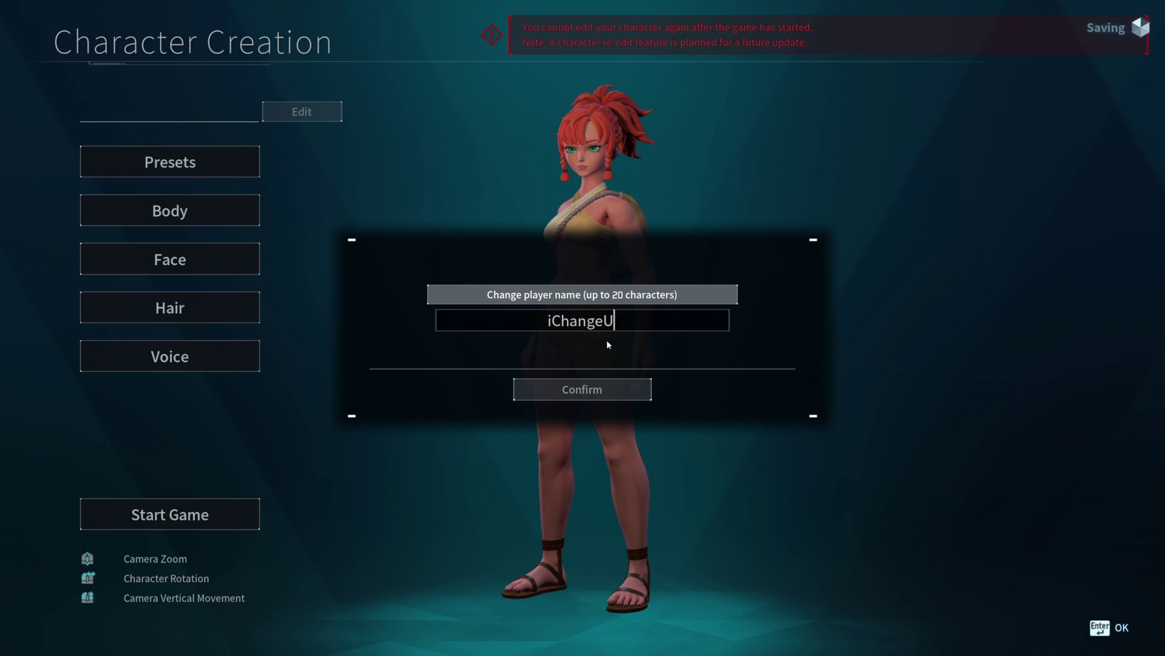
pyautogui.click(604, 391)
# Choose Body Type 2 and a short curly hairstyle, then start the game
pyautogui.click(170, 211)
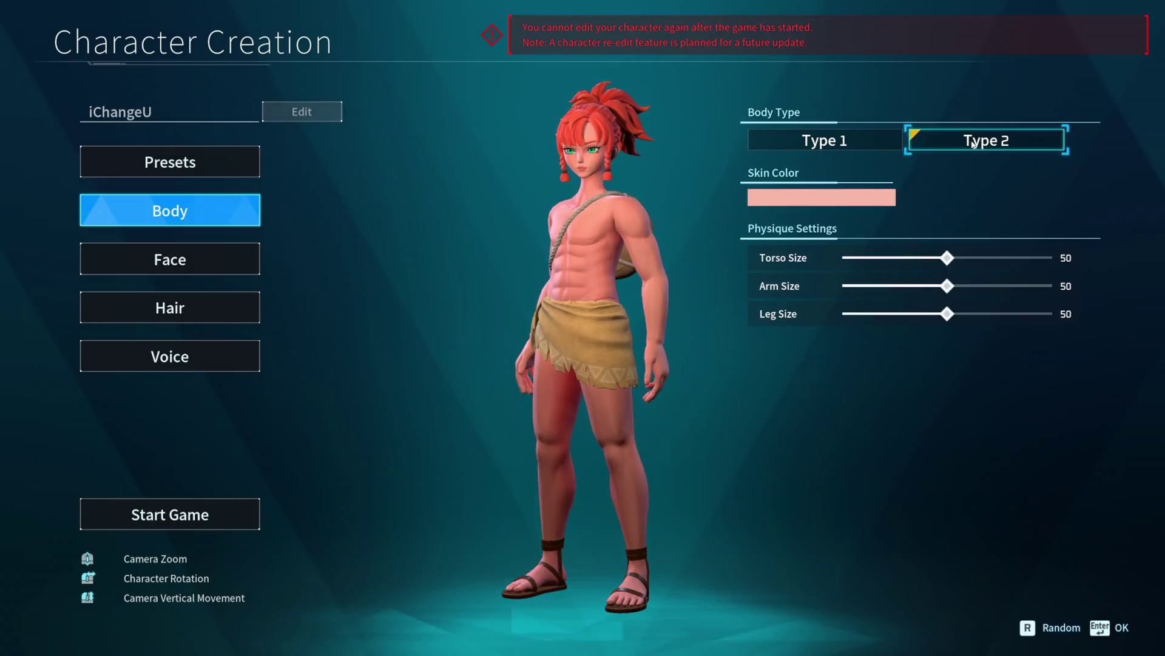
pyautogui.click(170, 259)
pyautogui.click(170, 308)
pyautogui.click(959, 159)
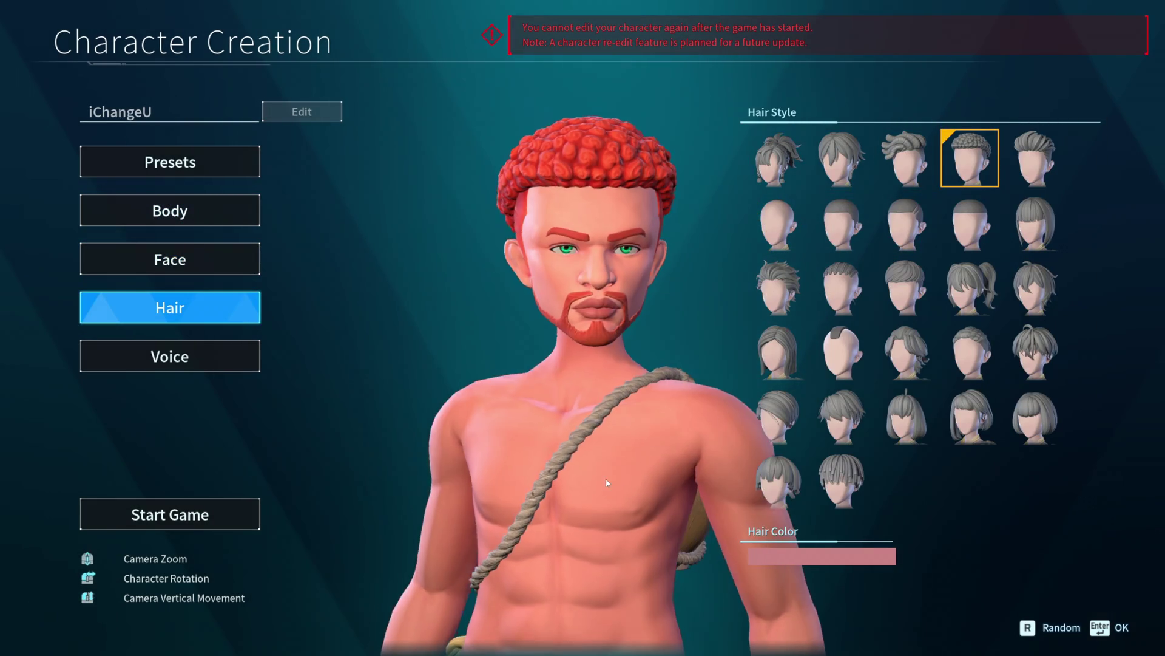
pyautogui.click(170, 356)
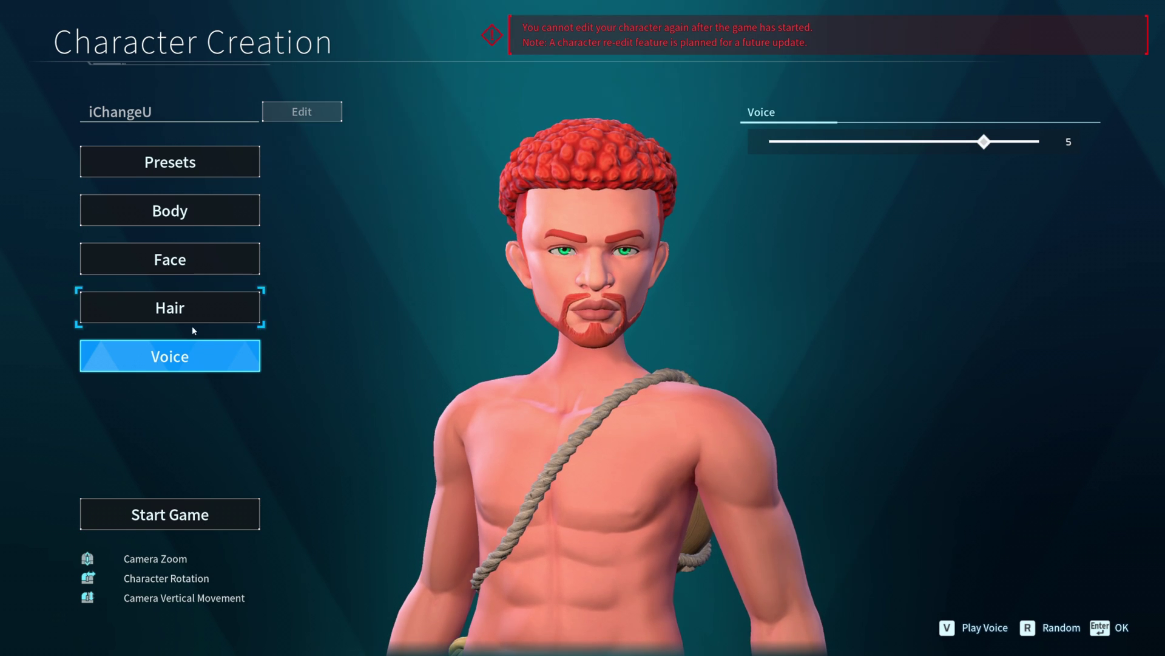
pyautogui.click(188, 514)
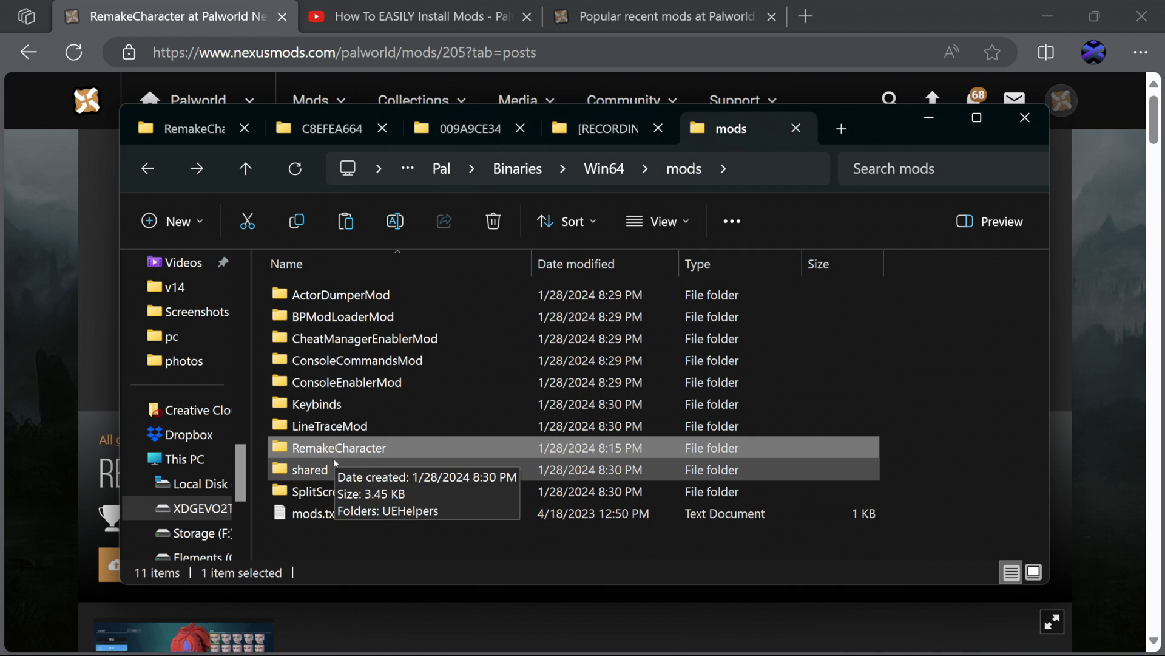
# Delete the RemakeCharacter folder from mods, confirming the move to the Recycle Bin
pyautogui.press('Delete')
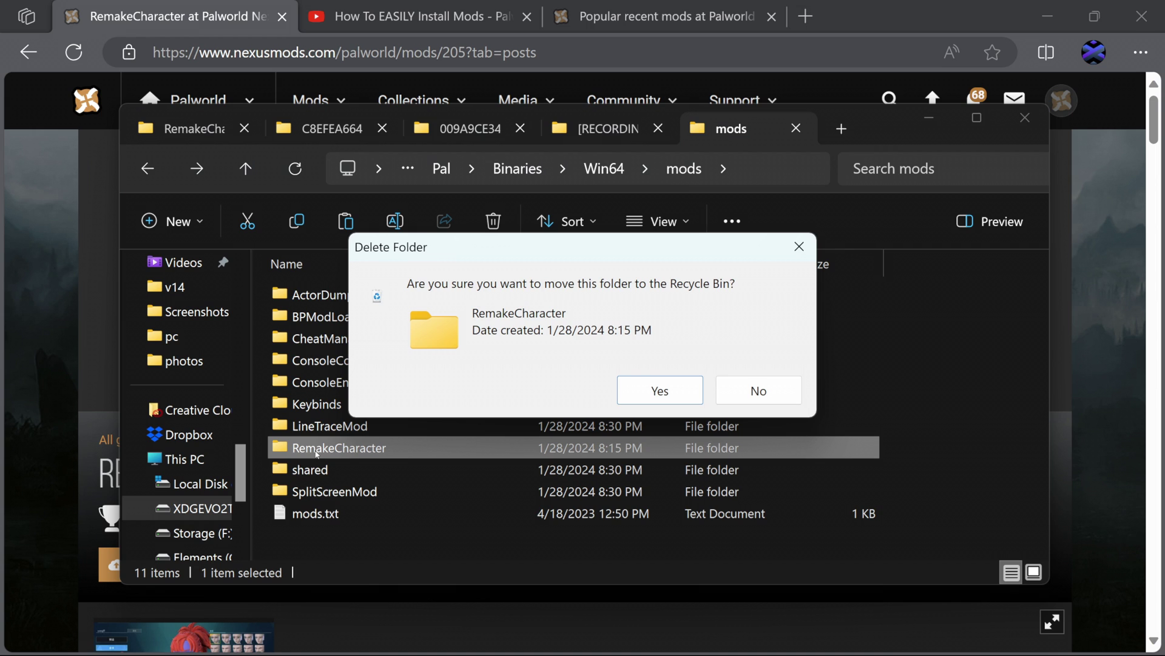
pyautogui.press('Return')
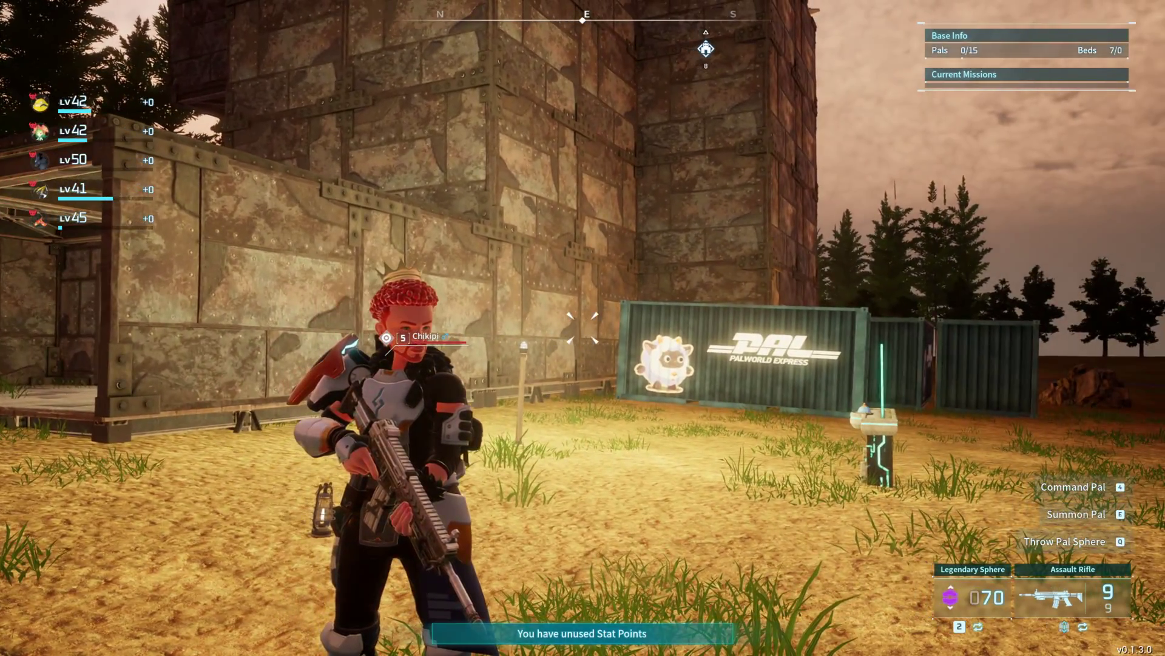
# Check the armour in the inventory with the red-haired character, then fire the rifle at a wild Gumoss
pyautogui.press('Tab')
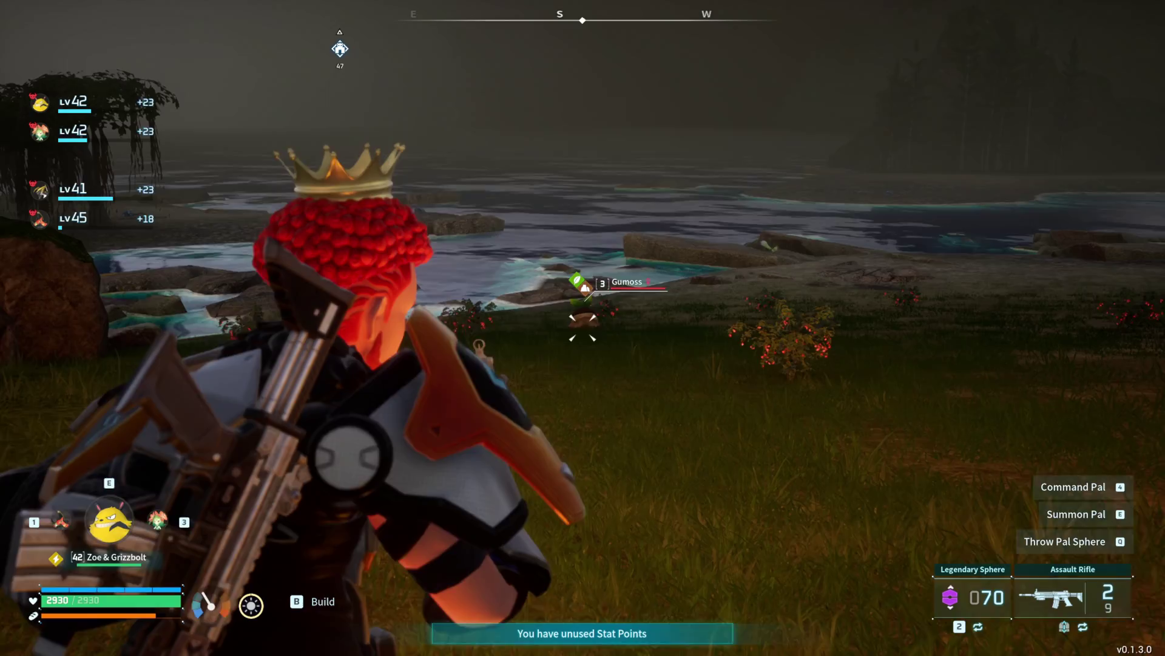
pyautogui.click(583, 328)
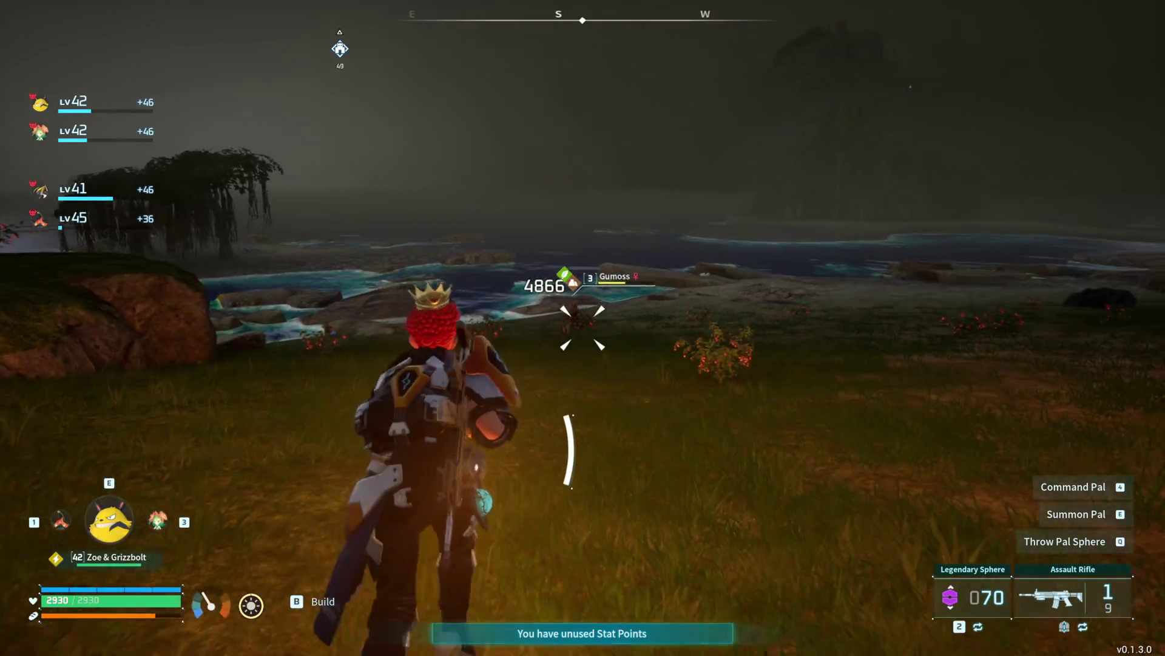